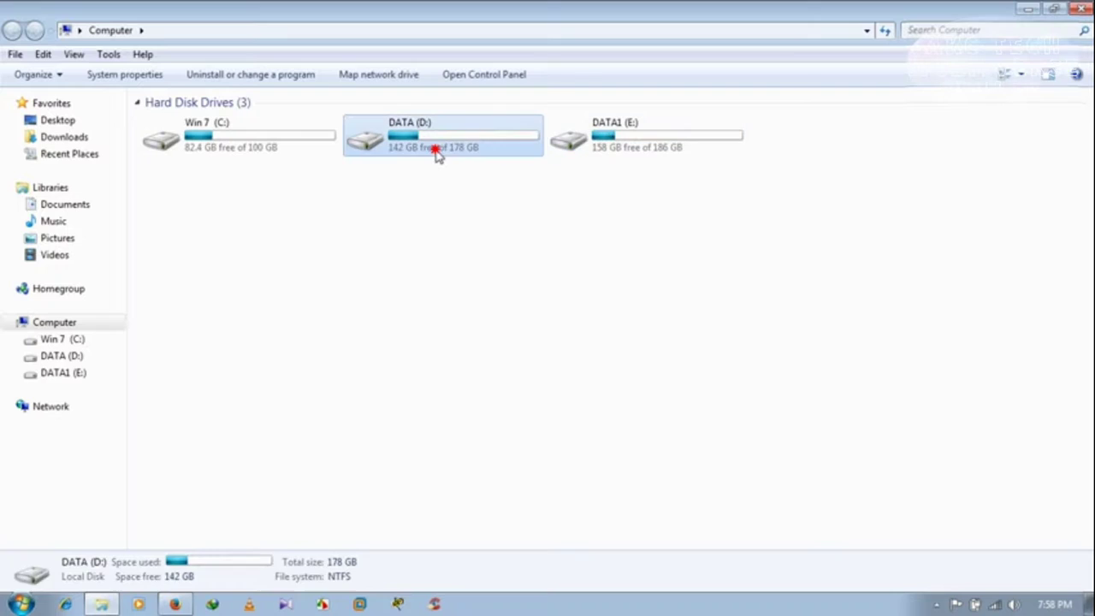
Step: Enable "Always show icons, never thumbnails" in Folder Options, apply it and close the dialog
{"action": "scroll", "coordinate": [462, 163], "scroll_direction": "down", "scroll_amount": 4}
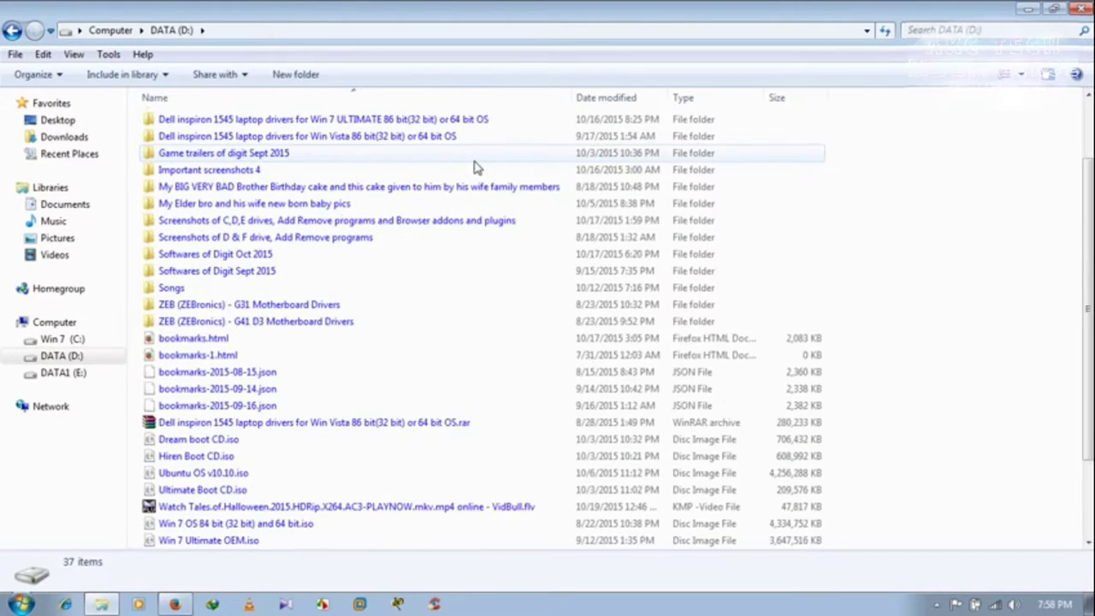
{"action": "scroll", "coordinate": [475, 166], "scroll_direction": "up", "scroll_amount": 4}
{"action": "scroll", "coordinate": [477, 167], "scroll_direction": "down", "scroll_amount": 4}
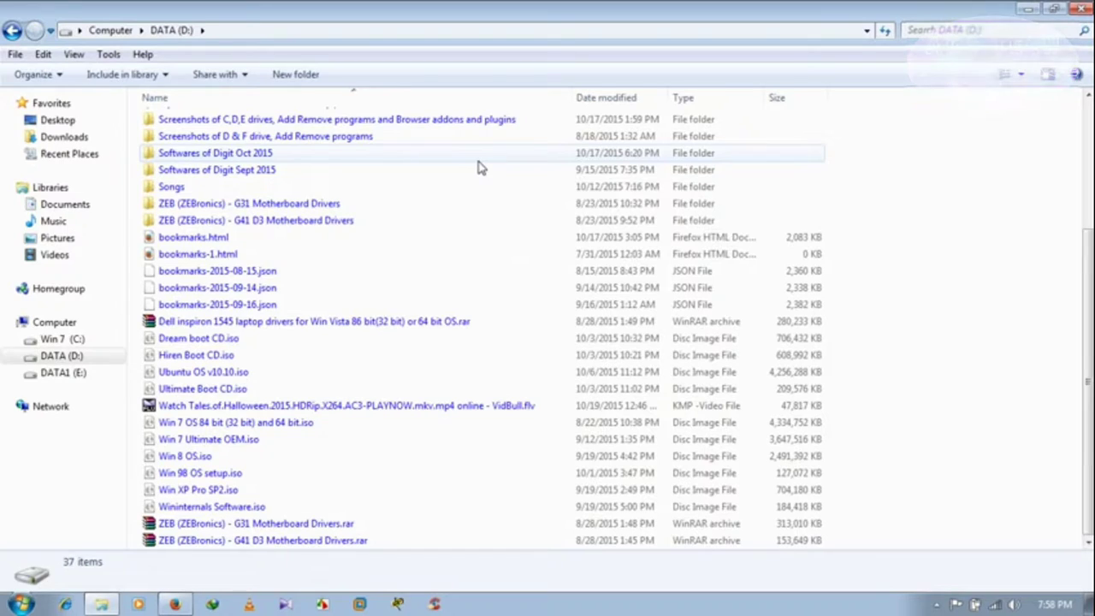
{"action": "left_click", "coordinate": [108, 54]}
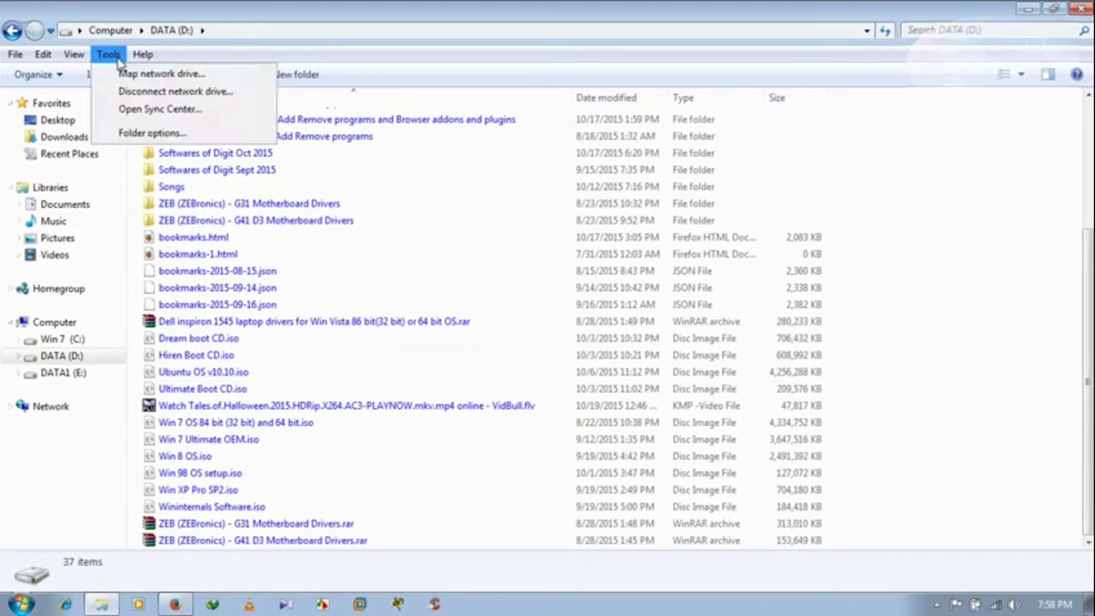
{"action": "left_click", "coordinate": [146, 133]}
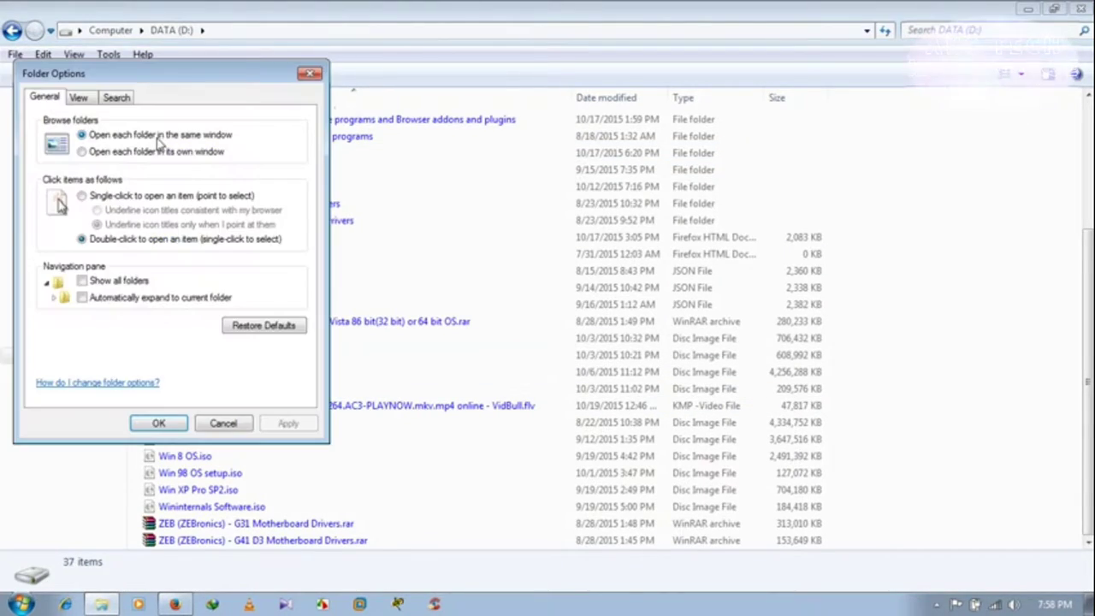
{"action": "left_click", "coordinate": [79, 99]}
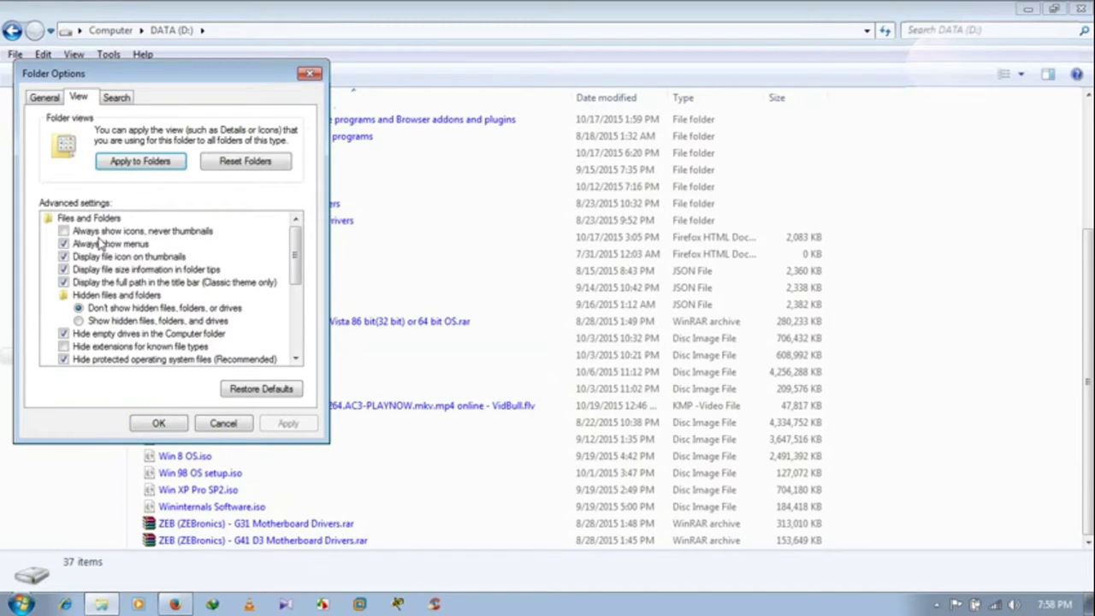
{"action": "left_click", "coordinate": [70, 233]}
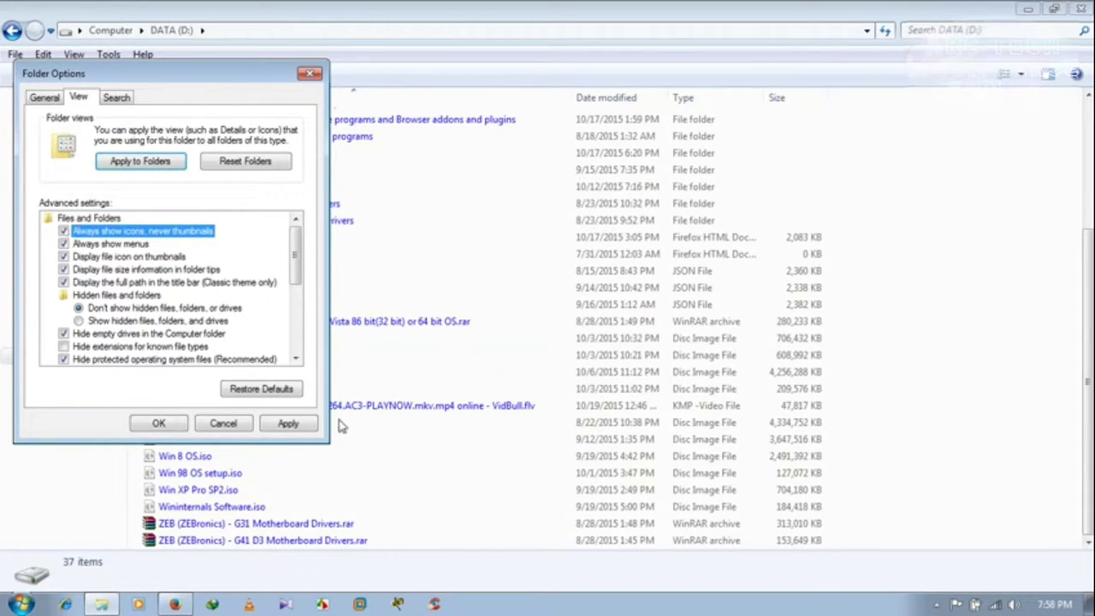
{"action": "left_click", "coordinate": [288, 424]}
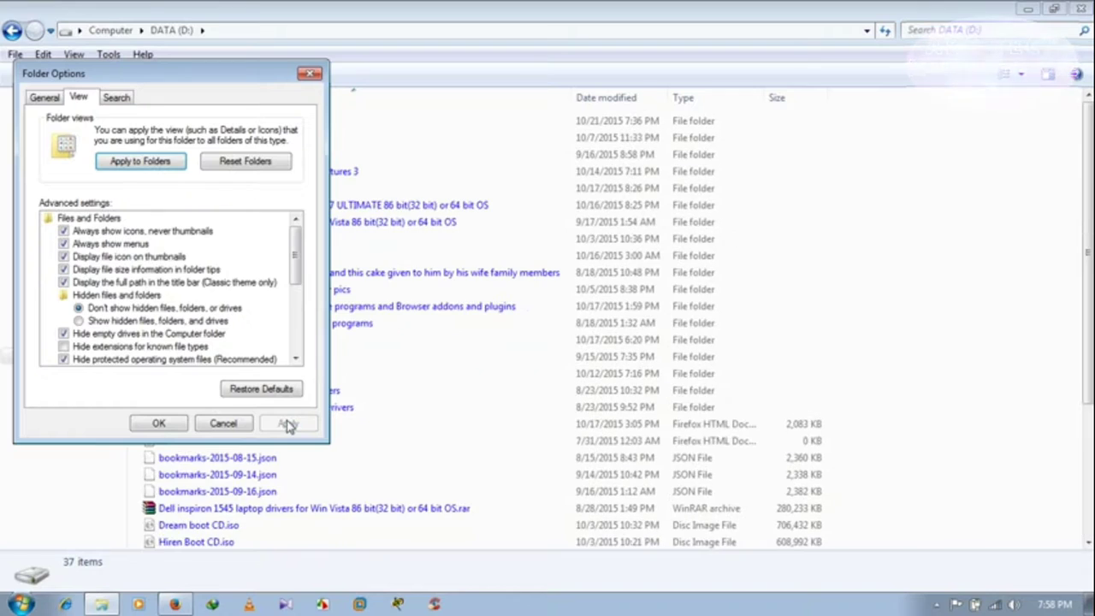
{"action": "left_click", "coordinate": [159, 423]}
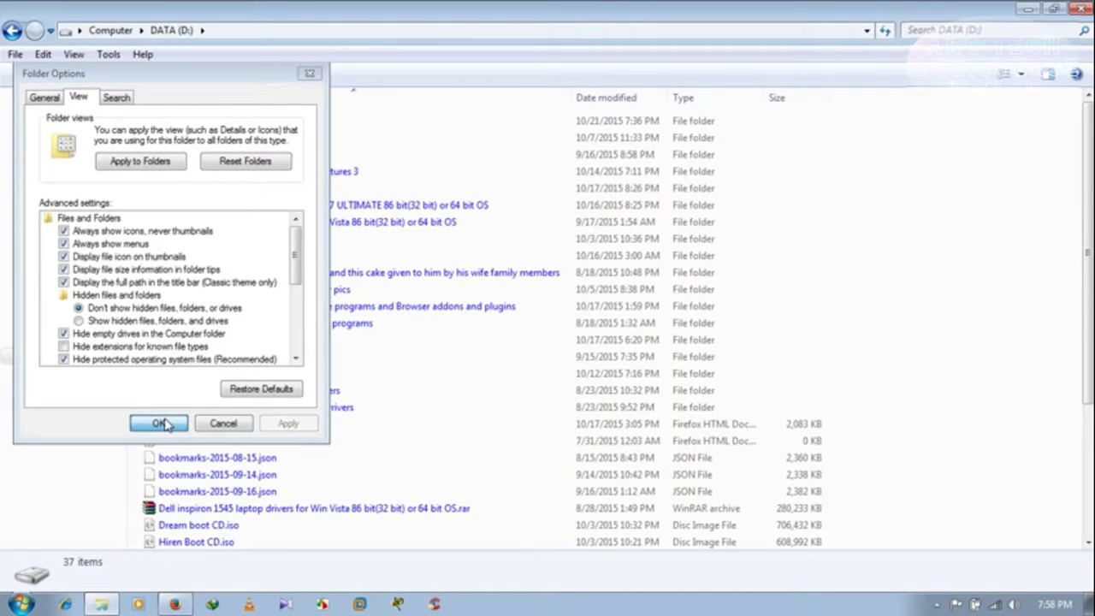
Step: Open the "Important screenshots 4" folder on the DATA (D:) drive
{"action": "scroll", "coordinate": [912, 274], "scroll_direction": "down", "scroll_amount": 4}
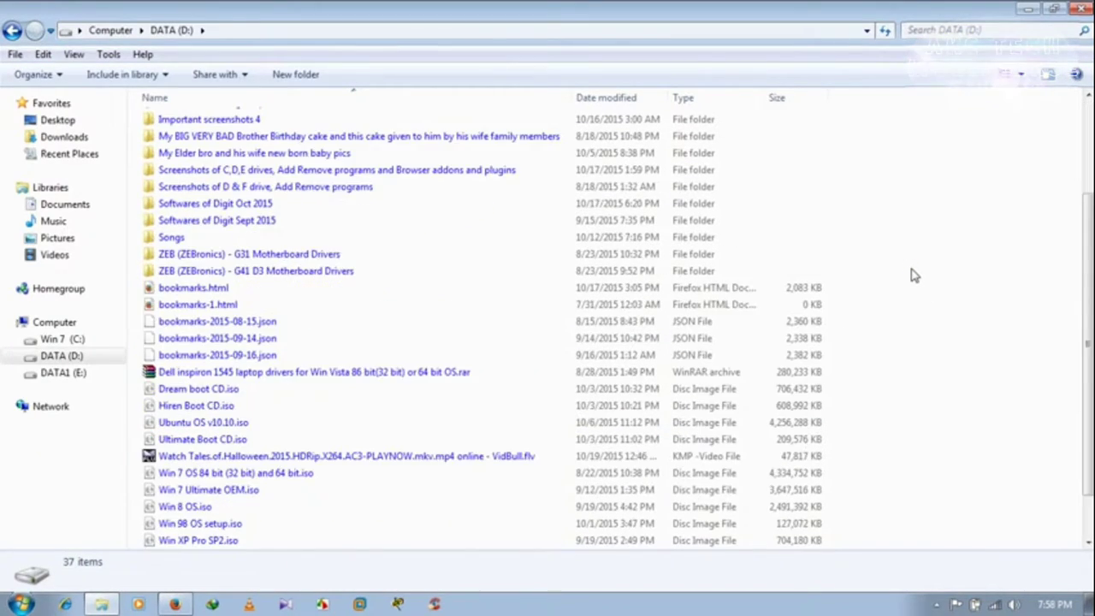
{"action": "scroll", "coordinate": [912, 274], "scroll_direction": "up", "scroll_amount": 3}
{"action": "scroll", "coordinate": [913, 275], "scroll_direction": "up", "scroll_amount": 1}
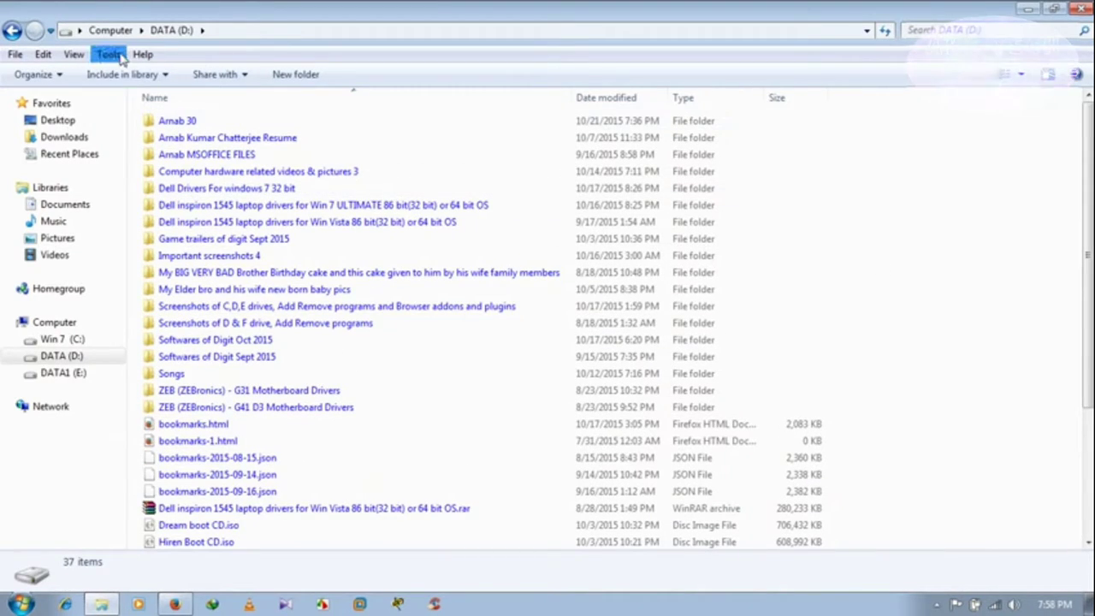
{"action": "left_click", "coordinate": [209, 256]}
{"action": "double_click", "coordinate": [208, 256]}
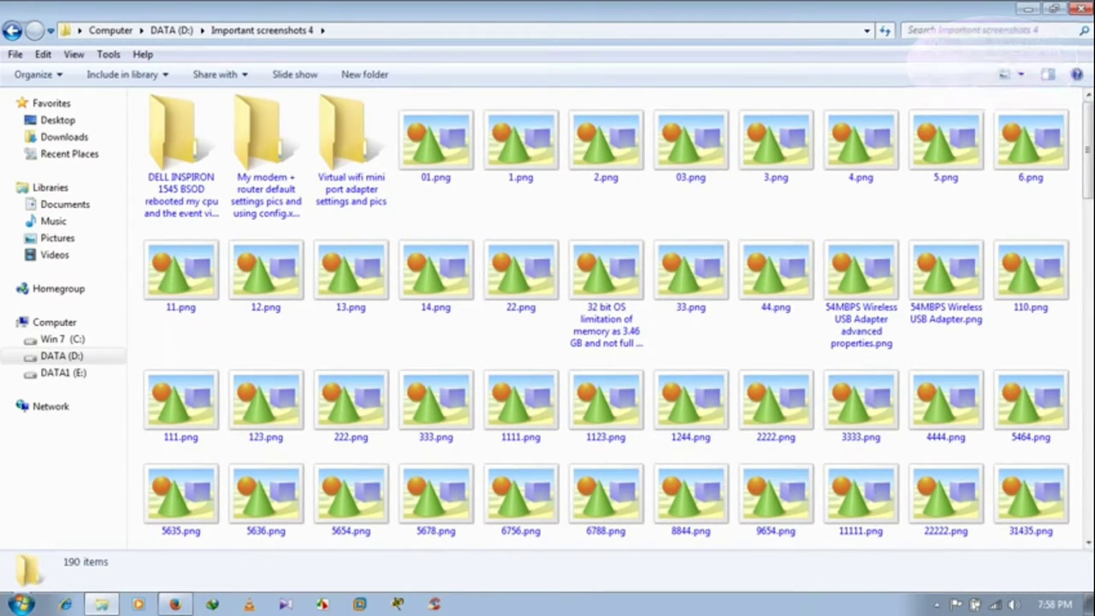
Step: Look through the image files in the folder to check whether they show generic icons or picture previews
{"action": "scroll", "coordinate": [1090, 173], "scroll_direction": "down", "scroll_amount": 15}
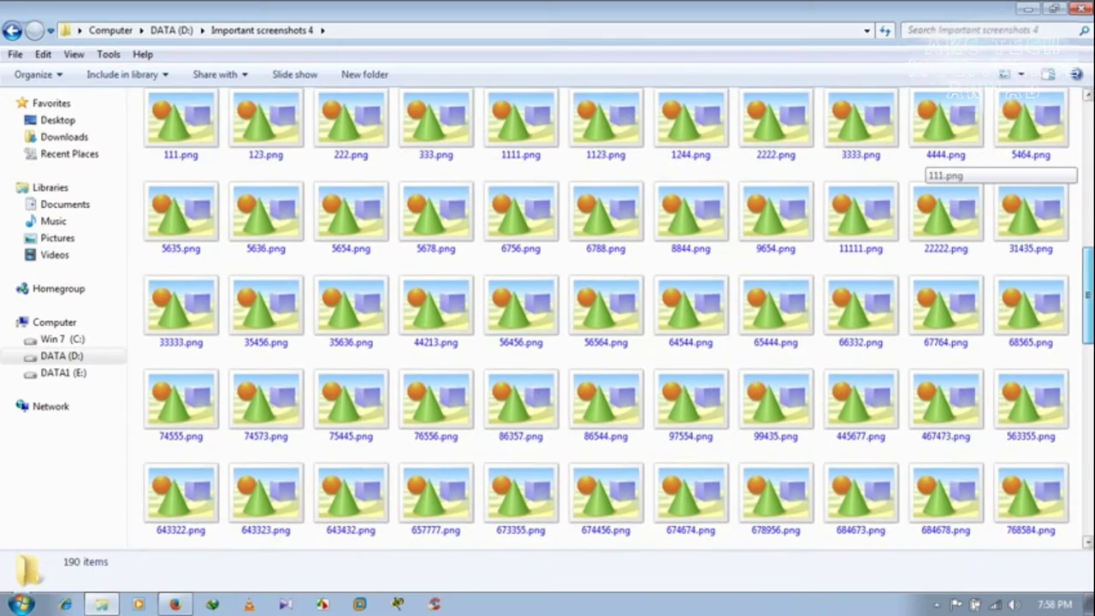
{"action": "scroll", "coordinate": [1001, 167], "scroll_direction": "down", "scroll_amount": 10}
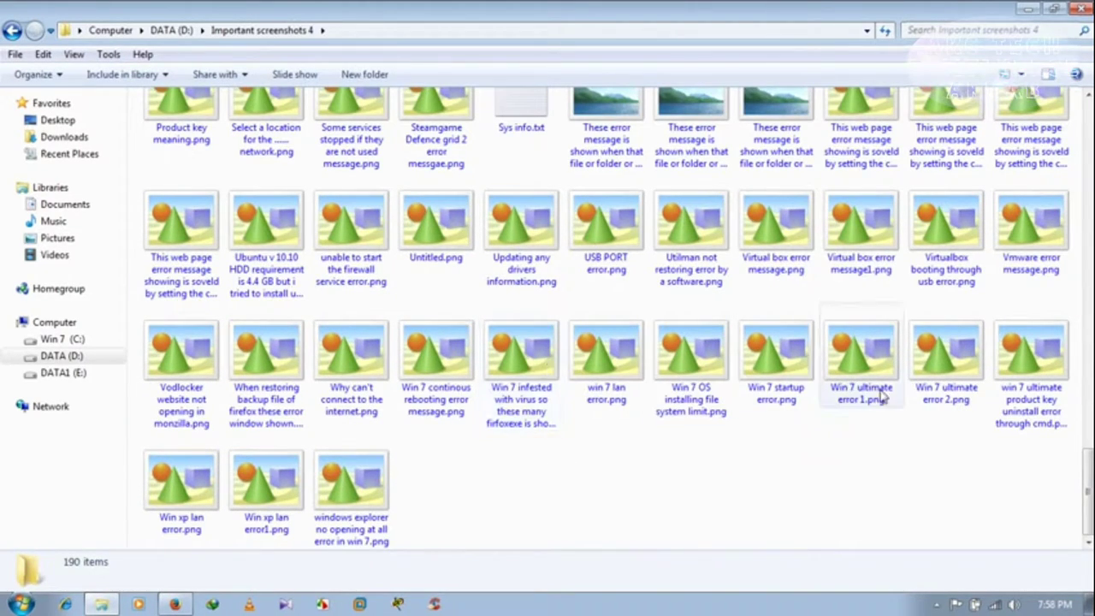
{"action": "left_click_drag", "start_coordinate": [1087, 472], "coordinate": [1086, 420]}
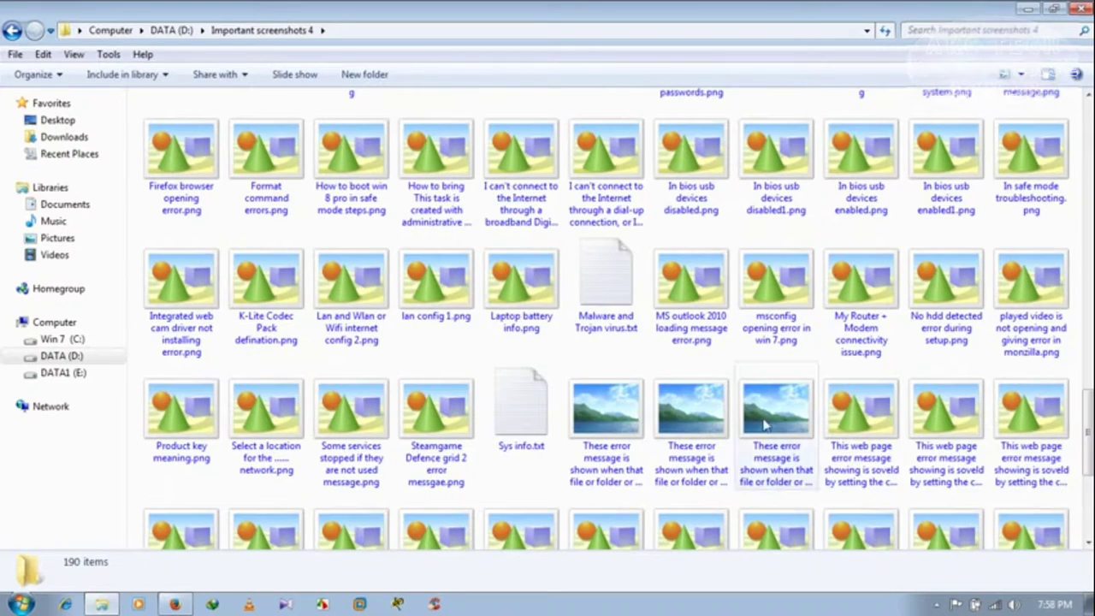
{"action": "left_click", "coordinate": [766, 427]}
{"action": "left_click", "coordinate": [701, 424]}
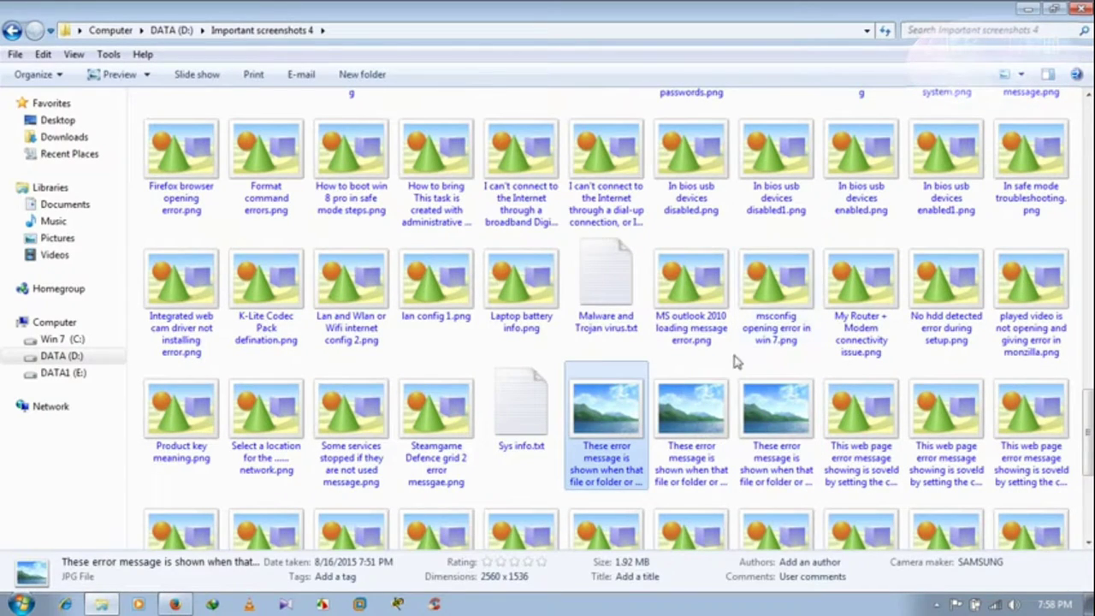
{"action": "left_click", "coordinate": [733, 361]}
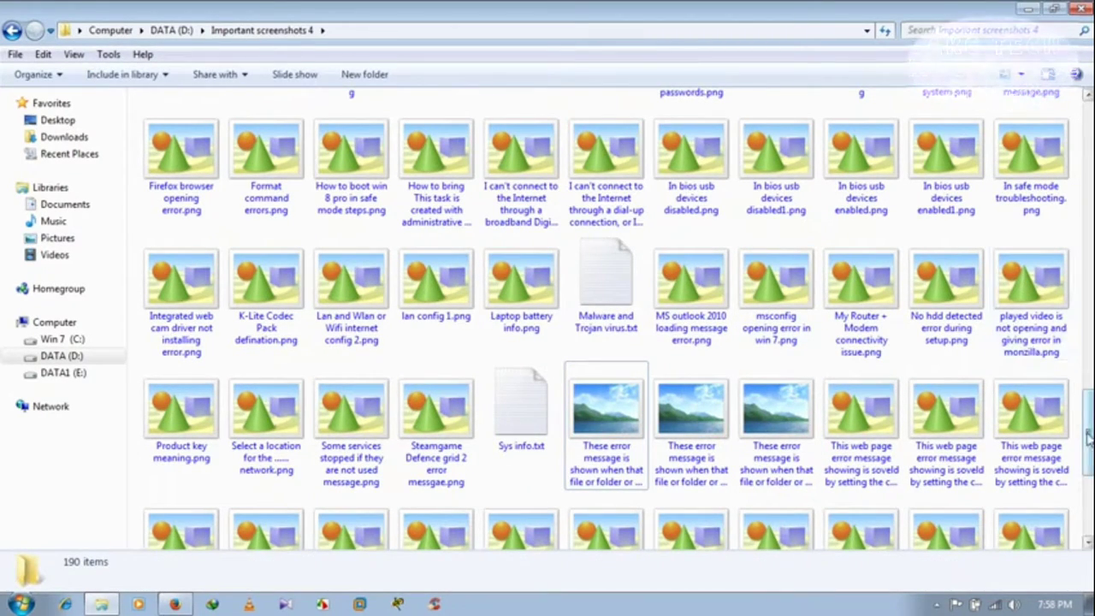
{"action": "left_click_drag", "start_coordinate": [1087, 437], "coordinate": [1086, 146]}
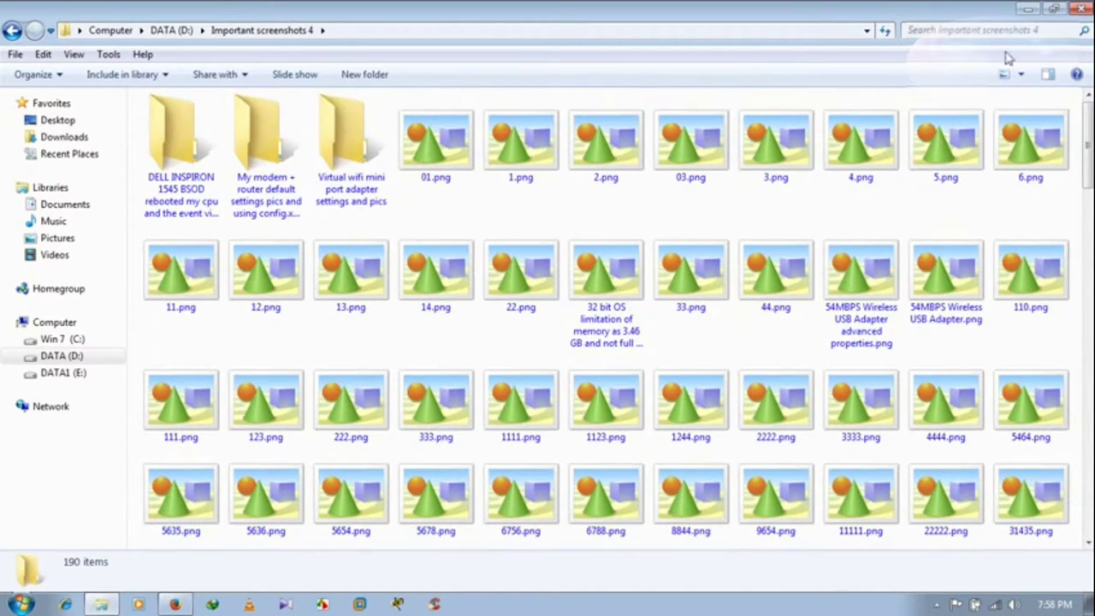
Step: Try other icon sizes for the folder view and return to the original size
{"action": "left_click", "coordinate": [1023, 75]}
{"action": "left_click_drag", "start_coordinate": [972, 75], "coordinate": [973, 187]}
{"action": "left_click_drag", "start_coordinate": [982, 135], "coordinate": [978, 70]}
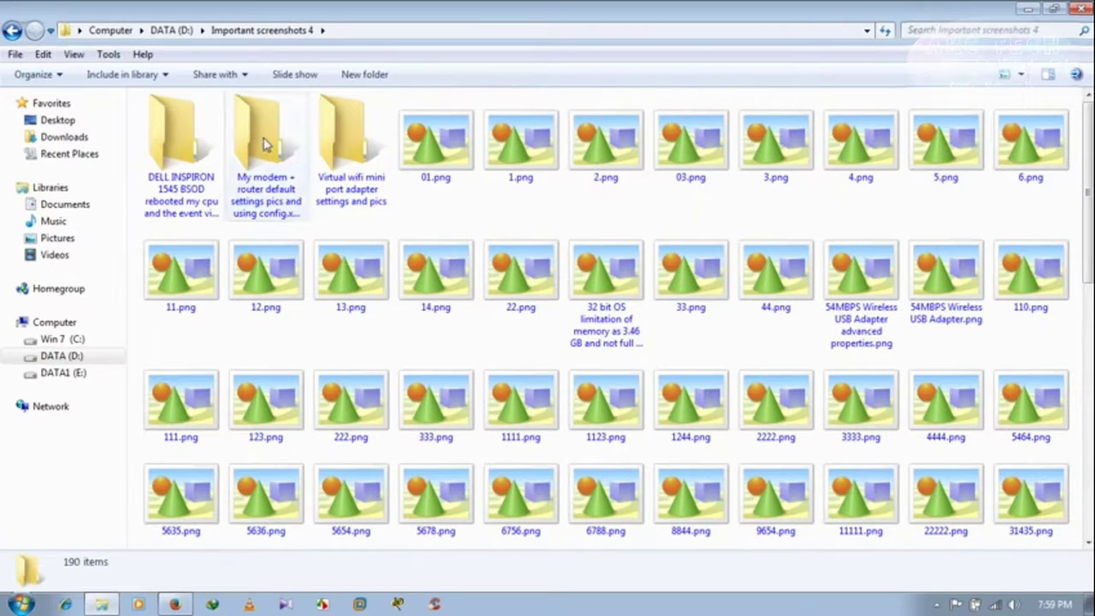
{"action": "left_click", "coordinate": [109, 55]}
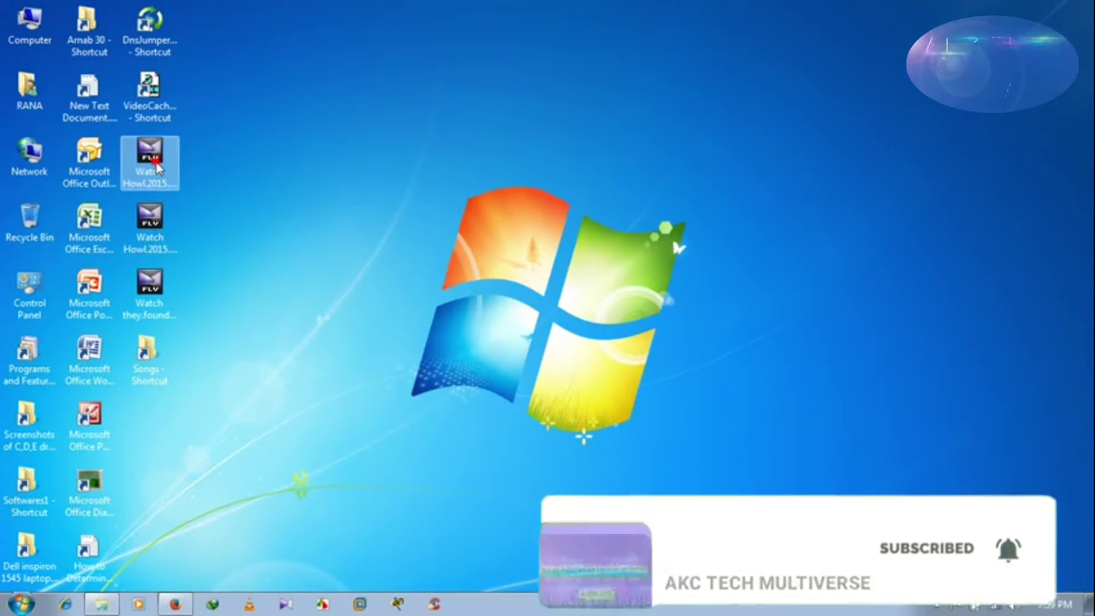
{"action": "left_click", "coordinate": [426, 224]}
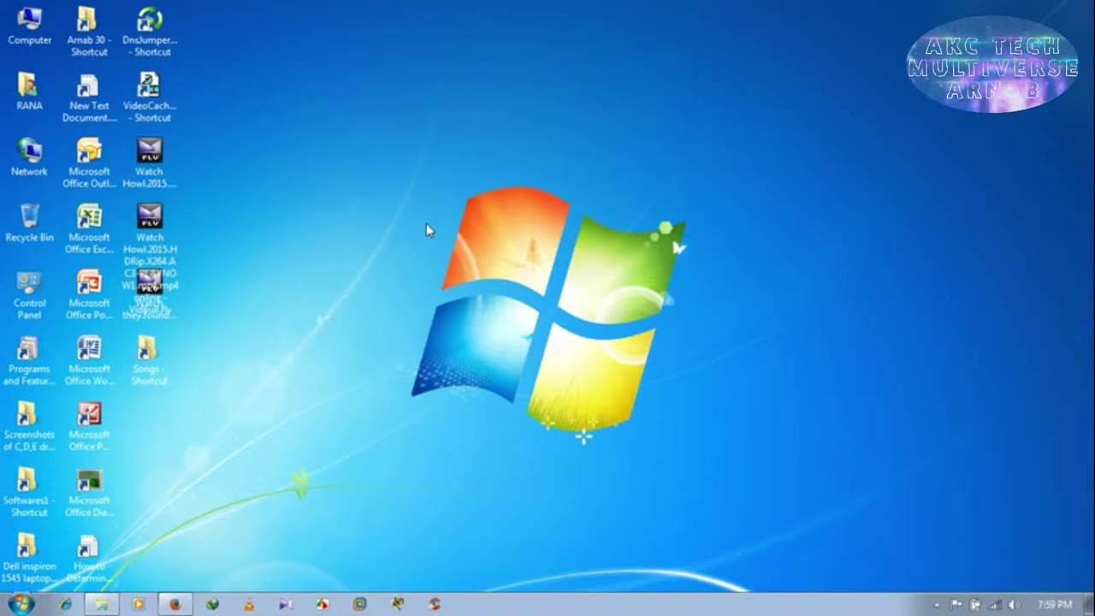
{"action": "right_click", "coordinate": [426, 224]}
{"action": "left_click", "coordinate": [349, 243]}
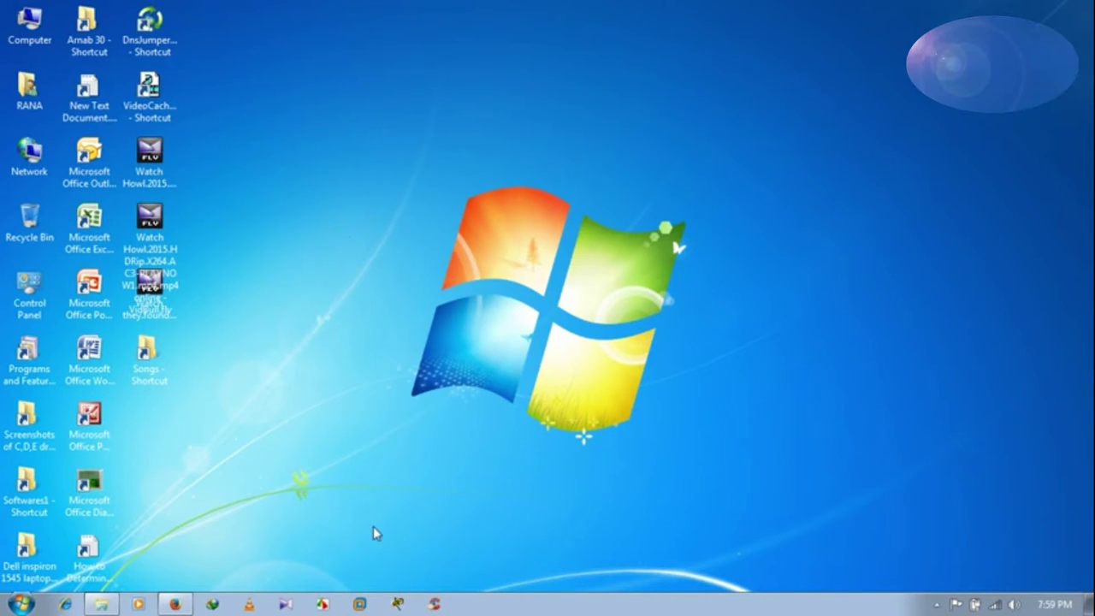
{"action": "left_click", "coordinate": [101, 604]}
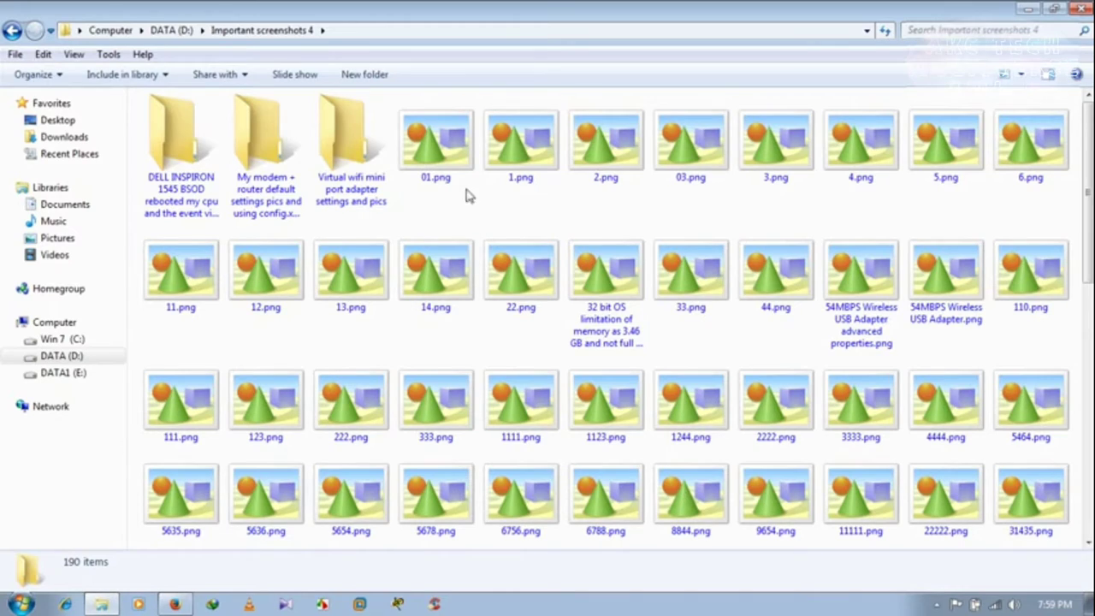
Step: Disable "Always show icons, never thumbnails" in Folder Options, apply it and close the dialog
{"action": "left_click", "coordinate": [109, 55]}
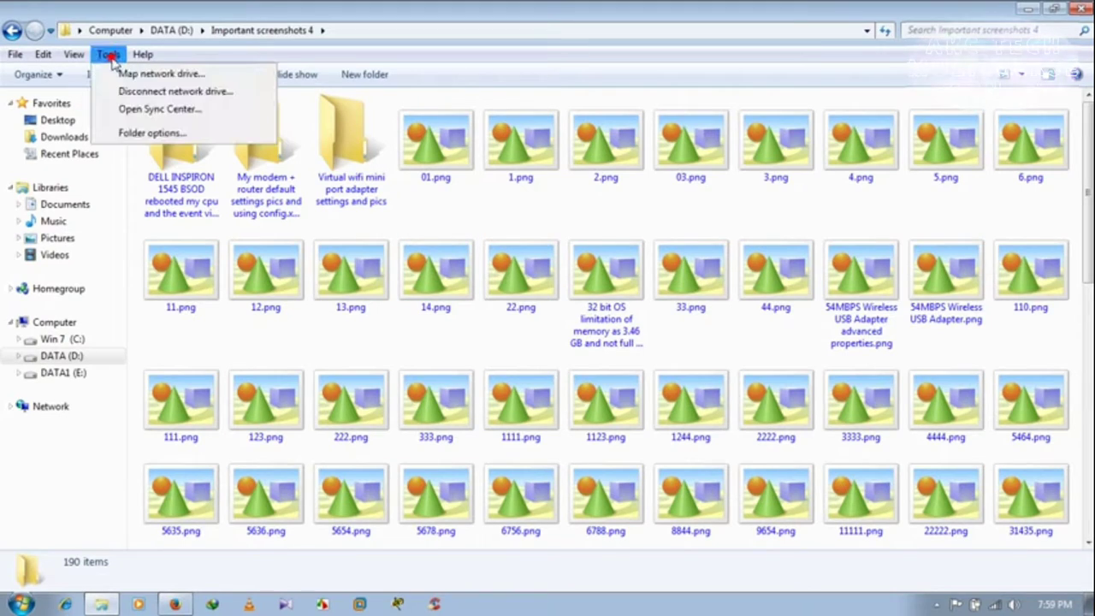
{"action": "left_click", "coordinate": [150, 132]}
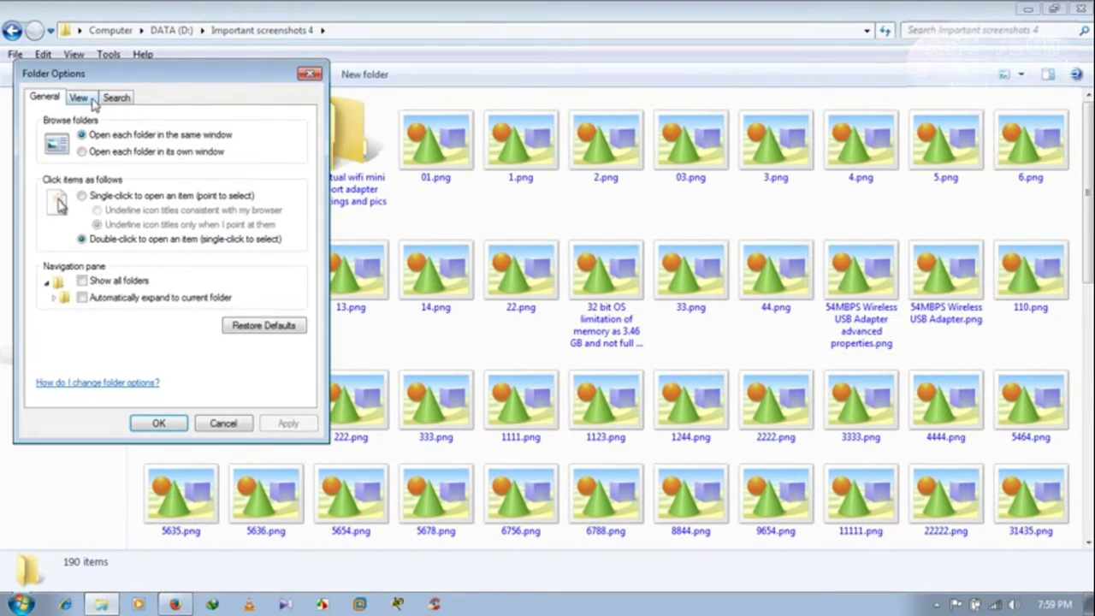
{"action": "left_click", "coordinate": [79, 98]}
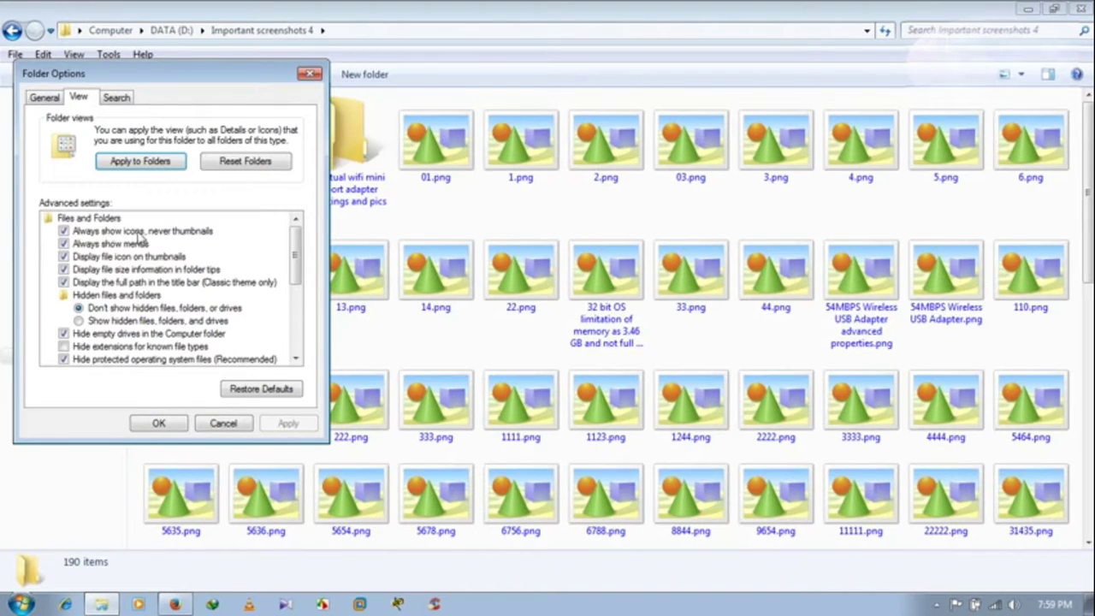
{"action": "left_click", "coordinate": [158, 231]}
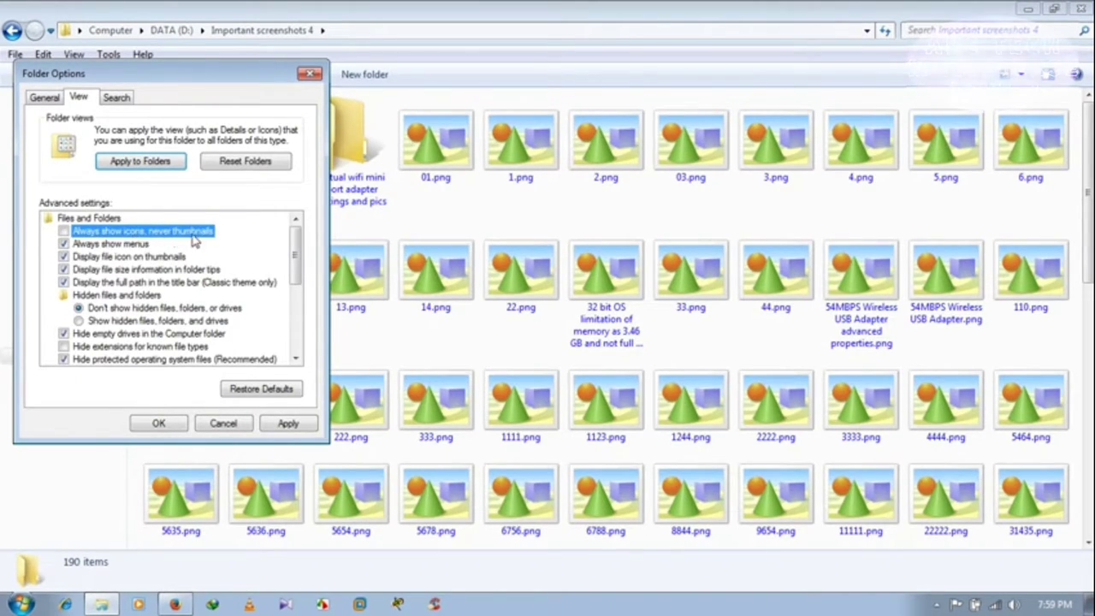
{"action": "left_click", "coordinate": [65, 232]}
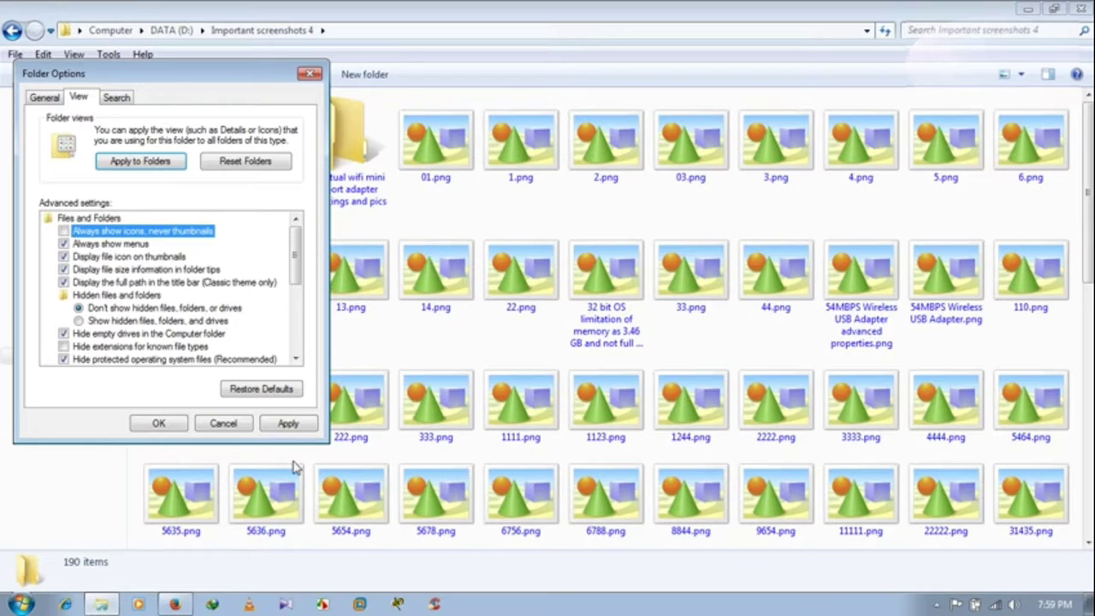
{"action": "left_click", "coordinate": [289, 425]}
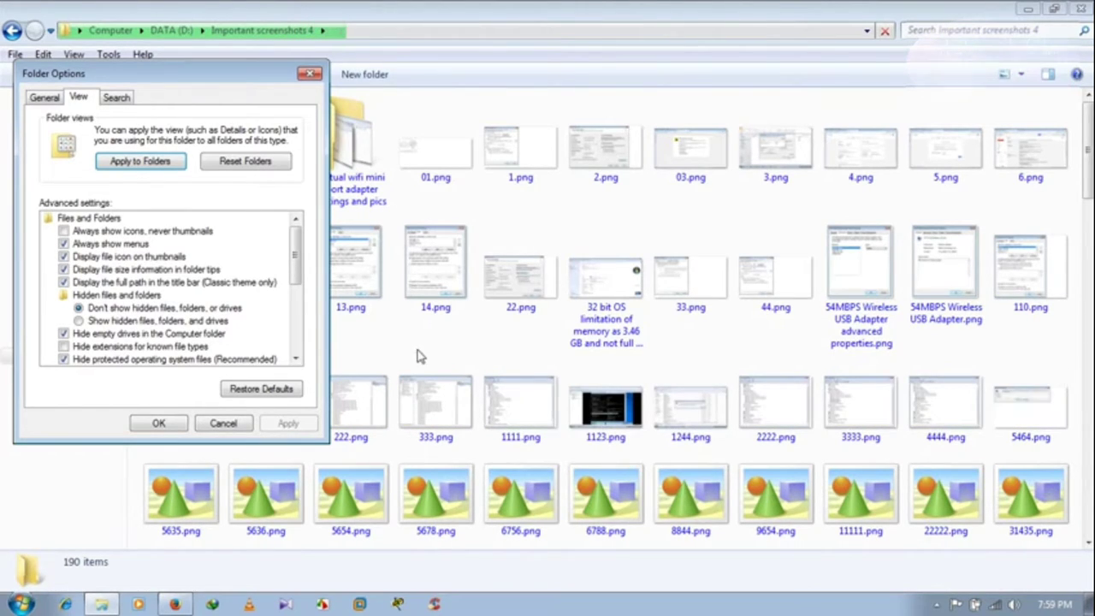
{"action": "left_click", "coordinate": [154, 424]}
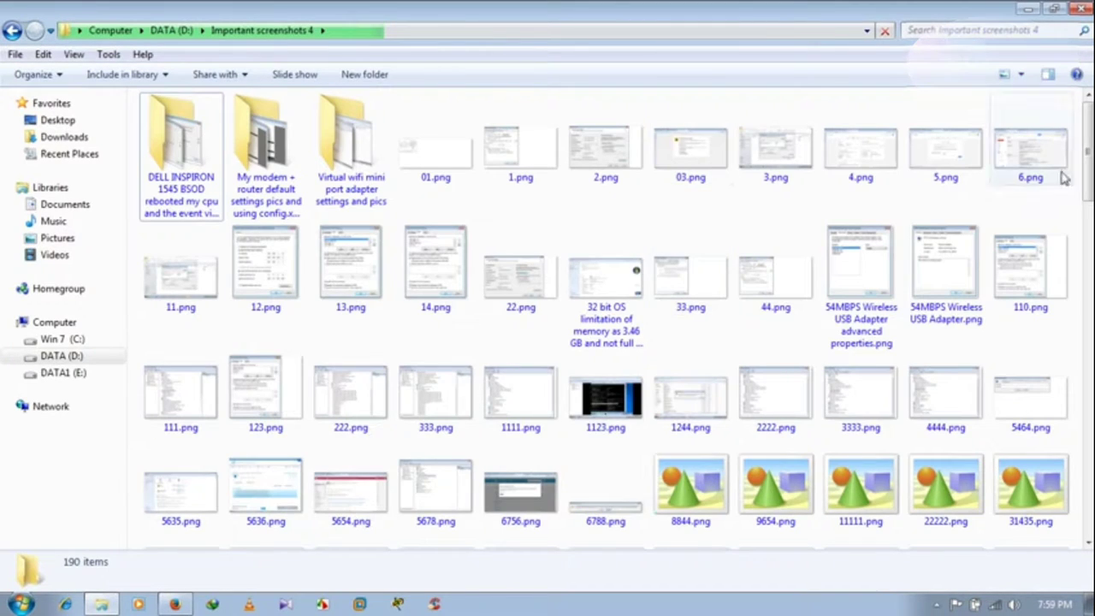
Step: Look through the folder's image files to check that their thumbnail previews load
{"action": "left_click_drag", "start_coordinate": [1082, 163], "coordinate": [1087, 214]}
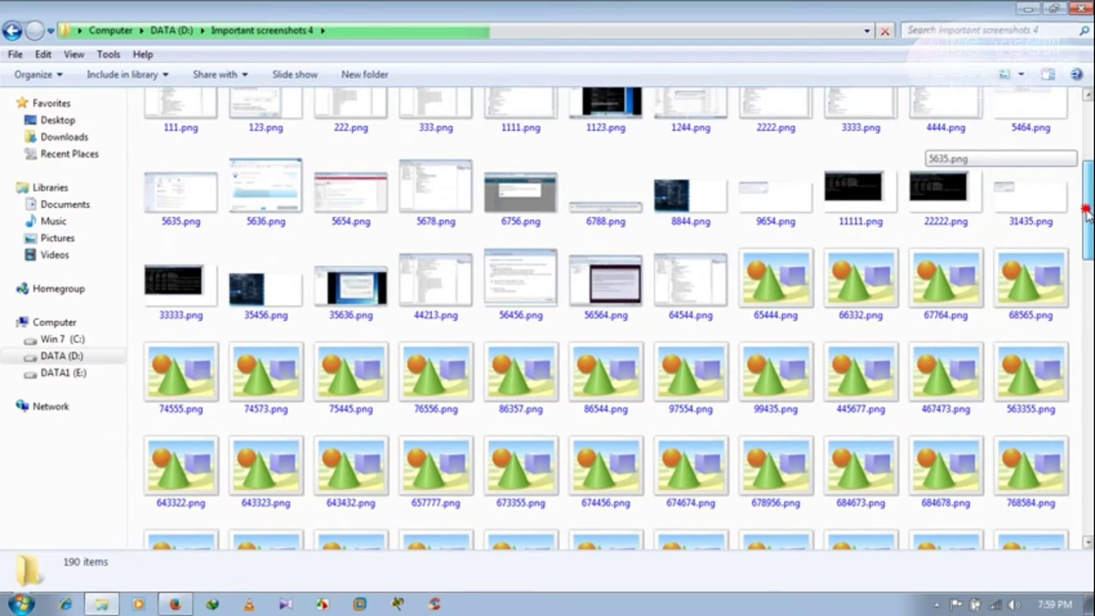
{"action": "mouse_move", "coordinate": [1087, 214]}
{"action": "left_mouse_down"}
{"action": "mouse_move", "coordinate": [1087, 529]}
{"action": "mouse_move", "coordinate": [1087, 214]}
{"action": "left_mouse_up"}
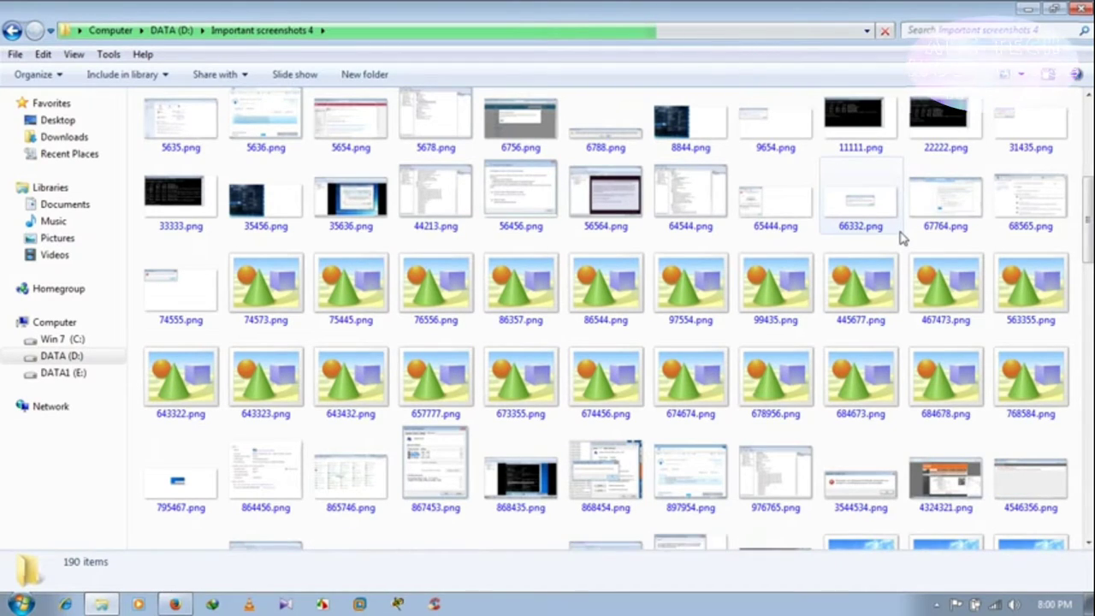
{"action": "left_click_drag", "start_coordinate": [1088, 229], "coordinate": [1090, 317]}
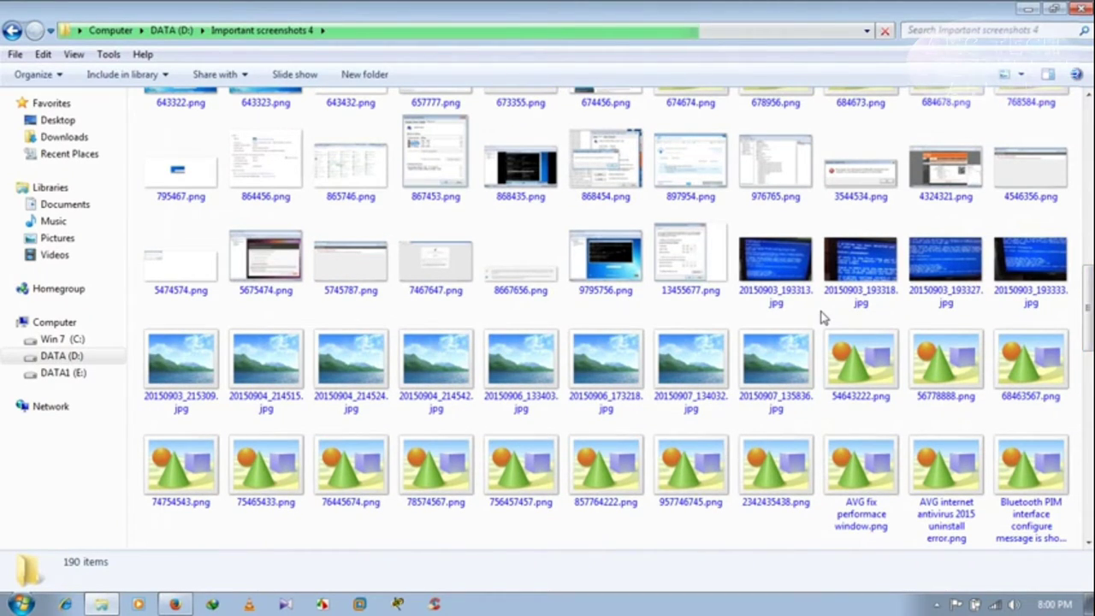
{"action": "left_click_drag", "start_coordinate": [1091, 321], "coordinate": [1090, 227]}
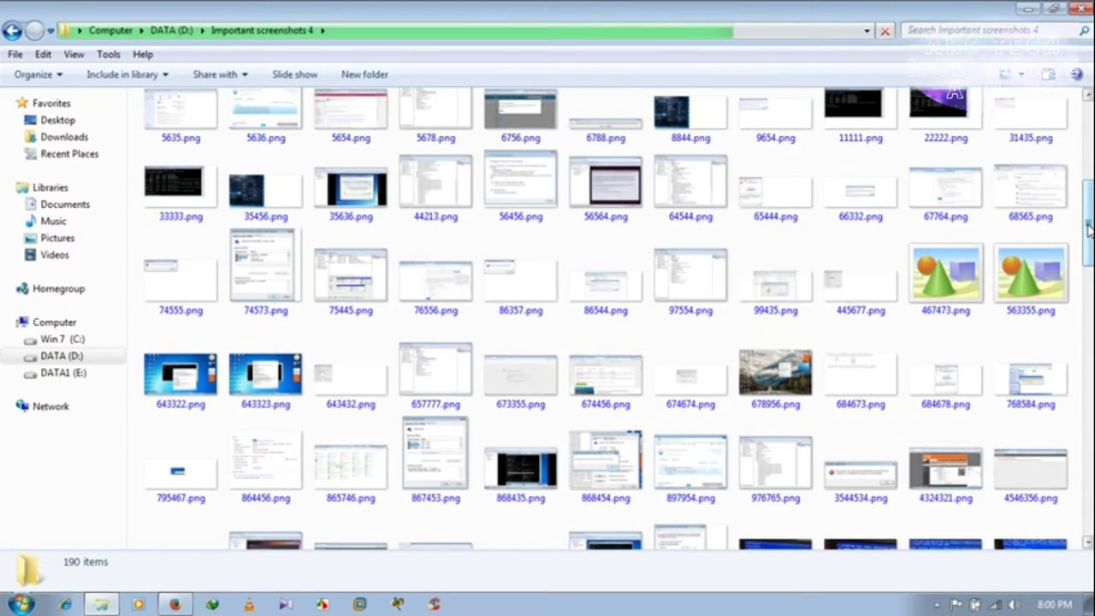
{"action": "left_click_drag", "start_coordinate": [1091, 227], "coordinate": [1086, 343]}
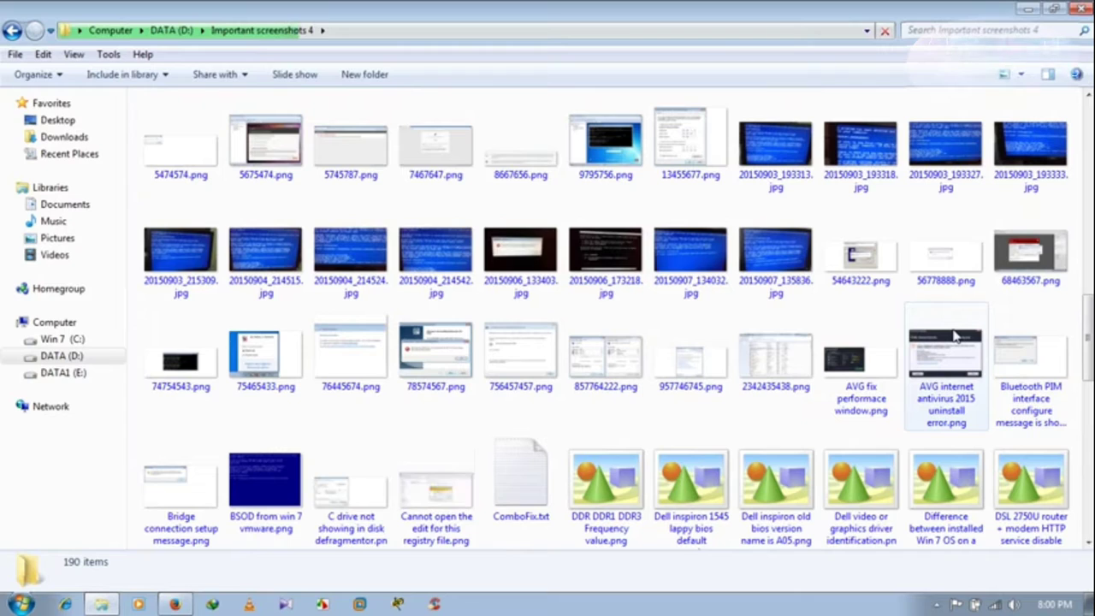
{"action": "scroll", "coordinate": [1061, 466], "scroll_direction": "down", "scroll_amount": 3}
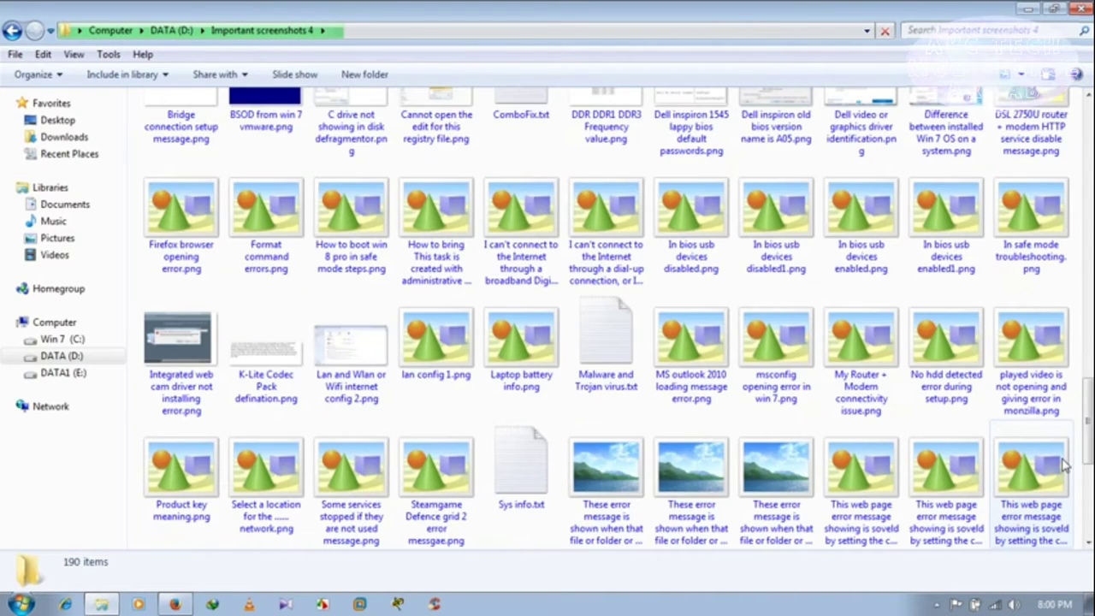
Step: Examine the remaining images down to the end of the folder to see whether previews replace the generic icons
{"action": "scroll", "coordinate": [1061, 466], "scroll_direction": "up", "scroll_amount": 5}
{"action": "scroll", "coordinate": [1061, 466], "scroll_direction": "down", "scroll_amount": 8}
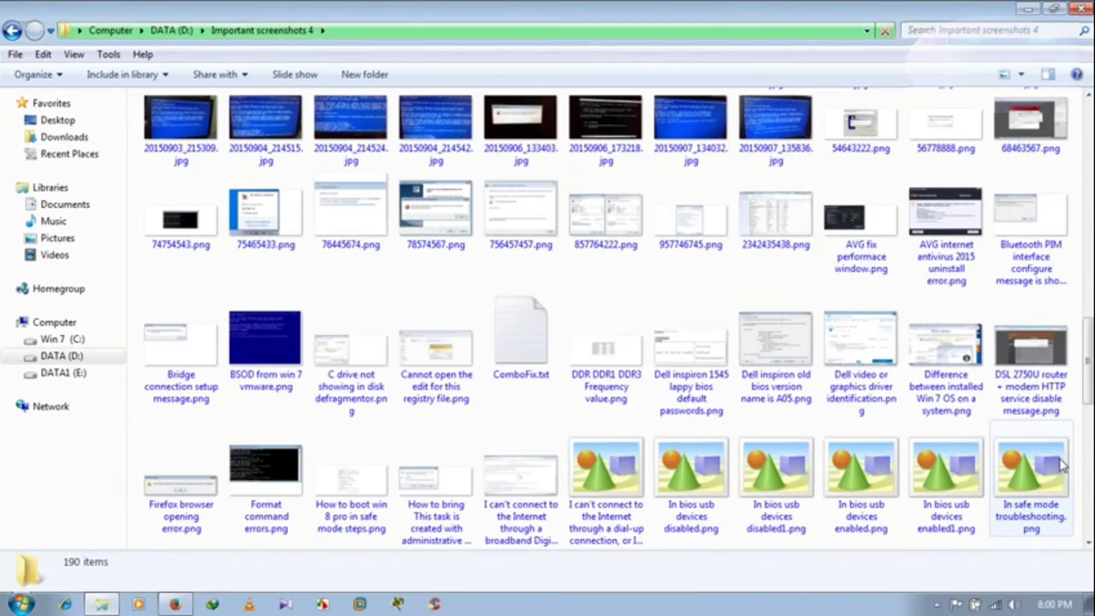
{"action": "scroll", "coordinate": [1061, 466], "scroll_direction": "up", "scroll_amount": 4}
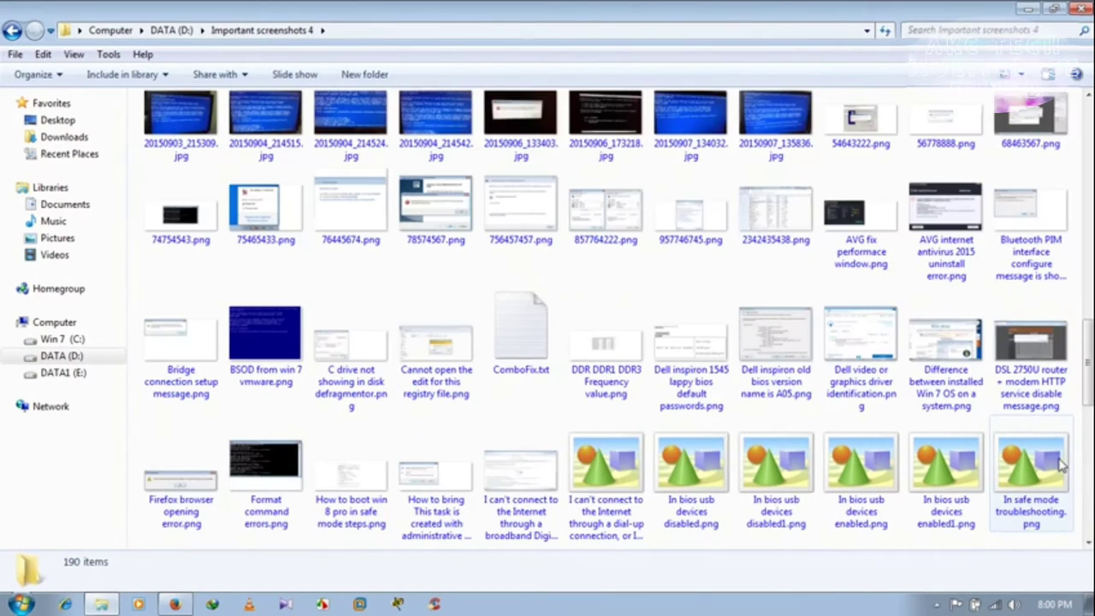
{"action": "scroll", "coordinate": [1061, 466], "scroll_direction": "down", "scroll_amount": 2}
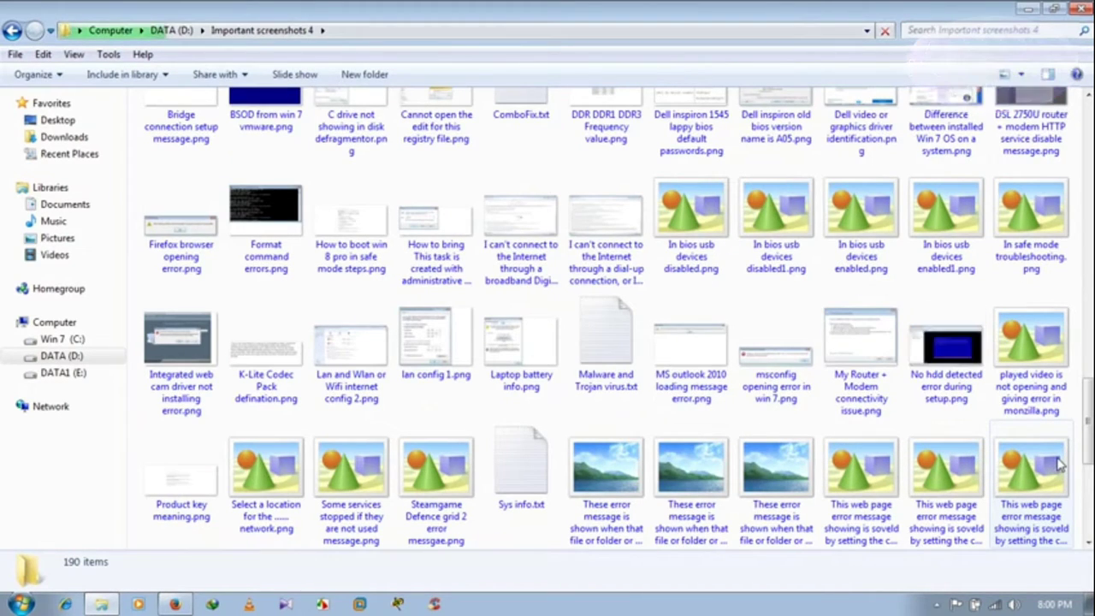
{"action": "scroll", "coordinate": [1061, 463], "scroll_direction": "down", "scroll_amount": 2}
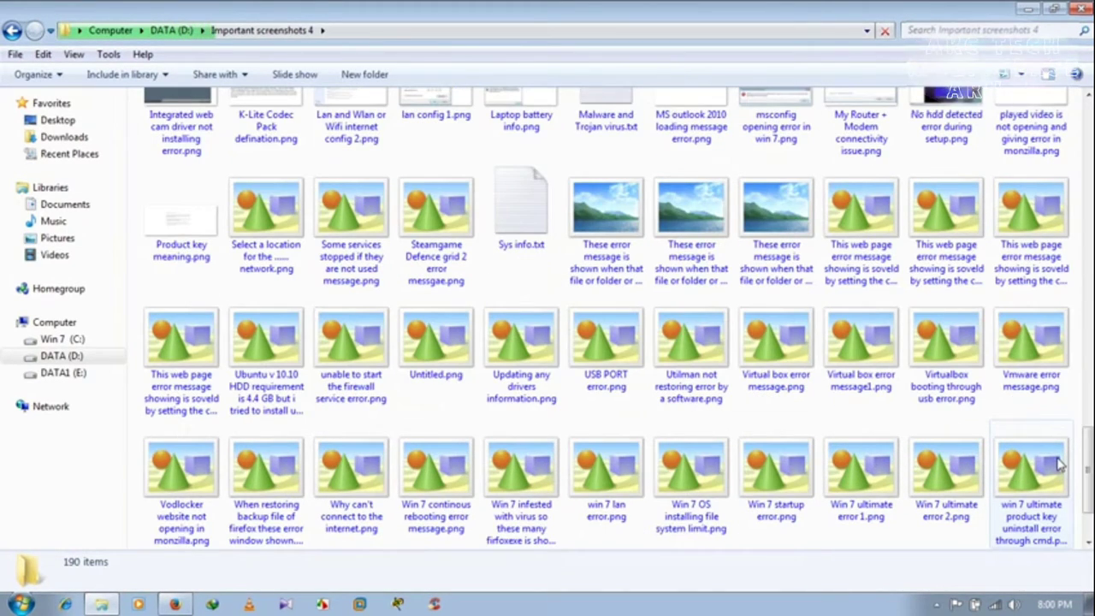
{"action": "scroll", "coordinate": [1061, 463], "scroll_direction": "up", "scroll_amount": 2}
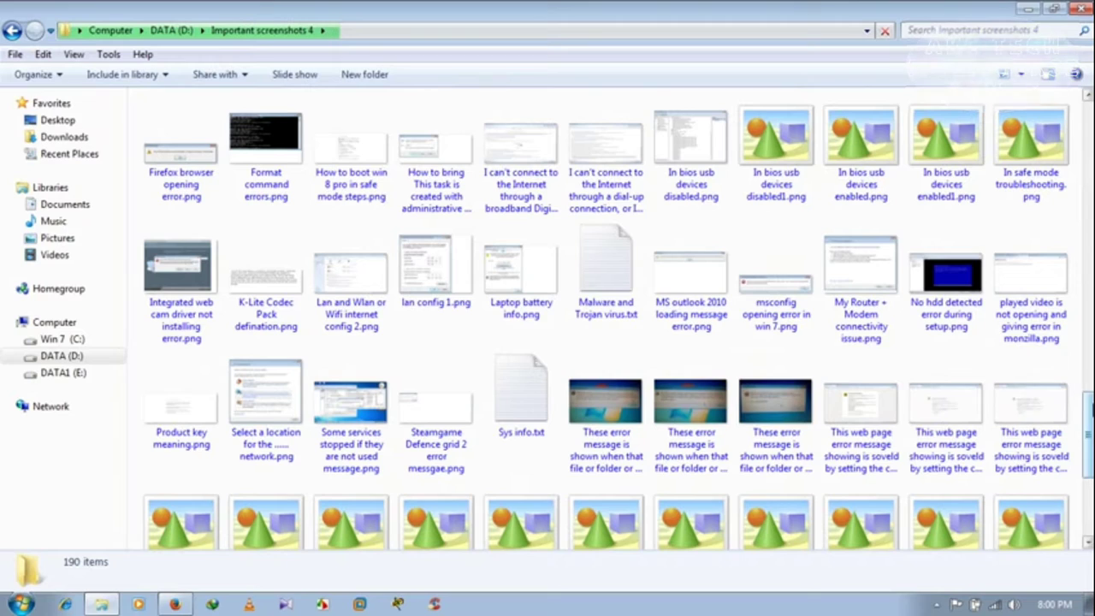
{"action": "scroll", "coordinate": [1087, 410], "scroll_direction": "down", "scroll_amount": 2}
{"action": "scroll", "coordinate": [1089, 449], "scroll_direction": "down", "scroll_amount": 1}
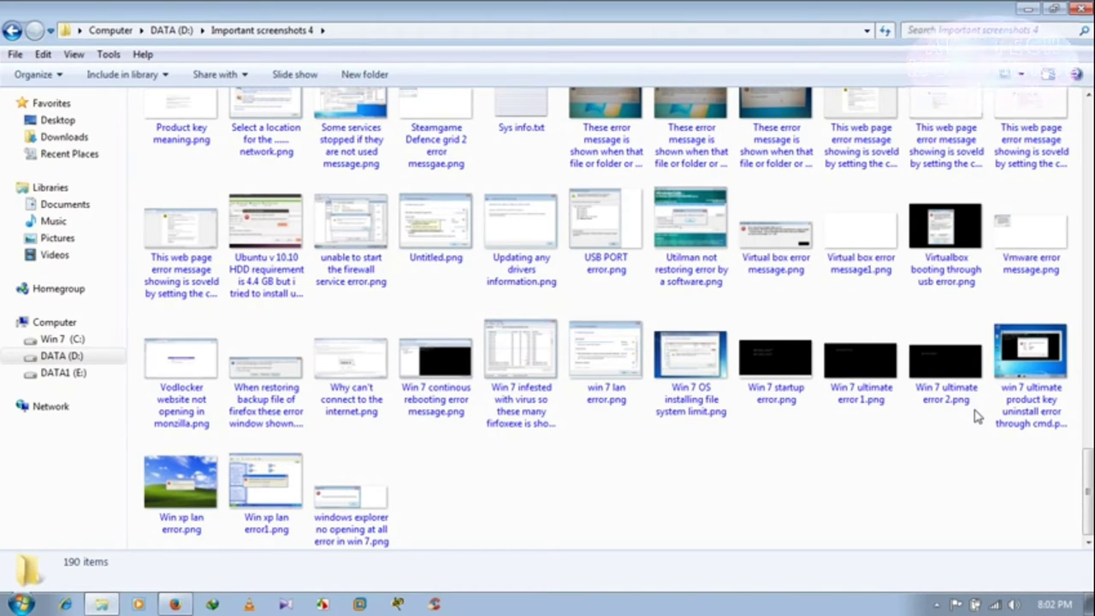
Step: Minimize the folder window and check the icons of the three video files on the desktop
{"action": "left_click", "coordinate": [1031, 7]}
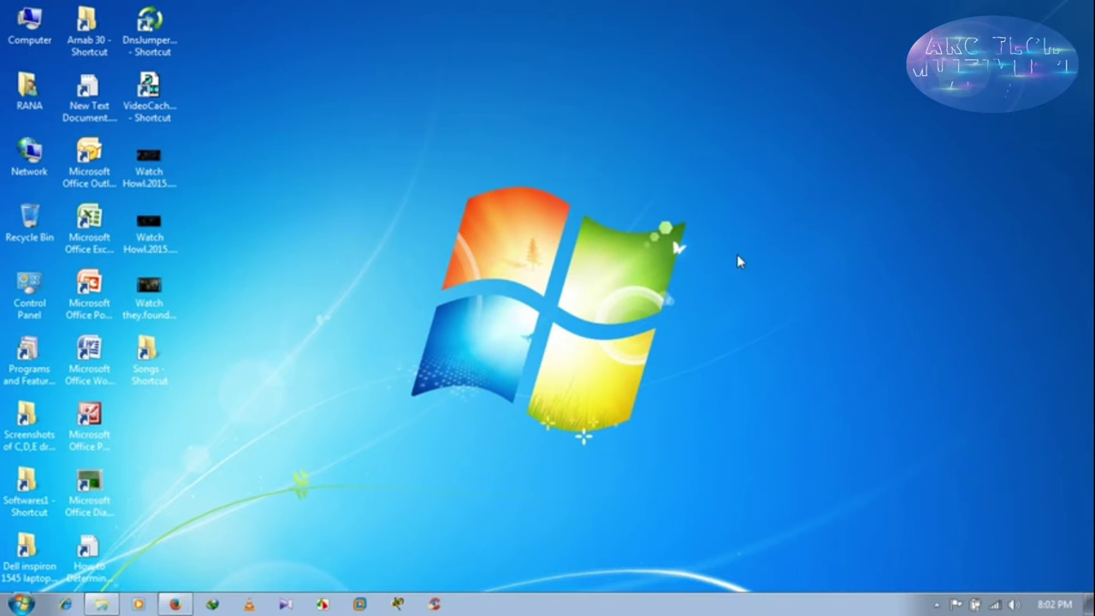
{"action": "left_click", "coordinate": [149, 176]}
{"action": "left_click", "coordinate": [150, 289]}
{"action": "left_click", "coordinate": [161, 233]}
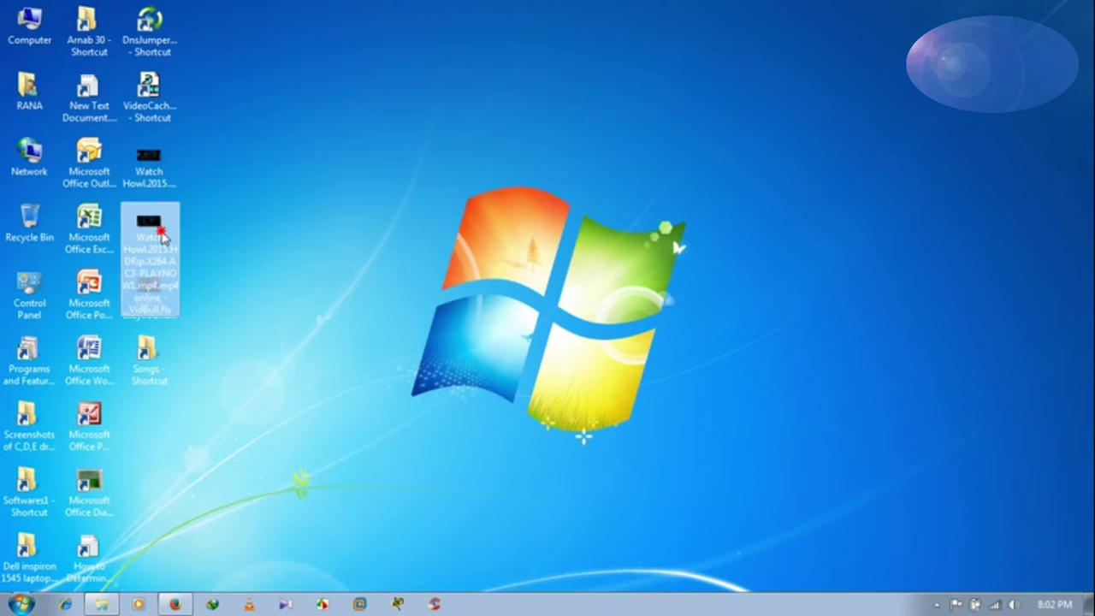
{"action": "left_click", "coordinate": [452, 272]}
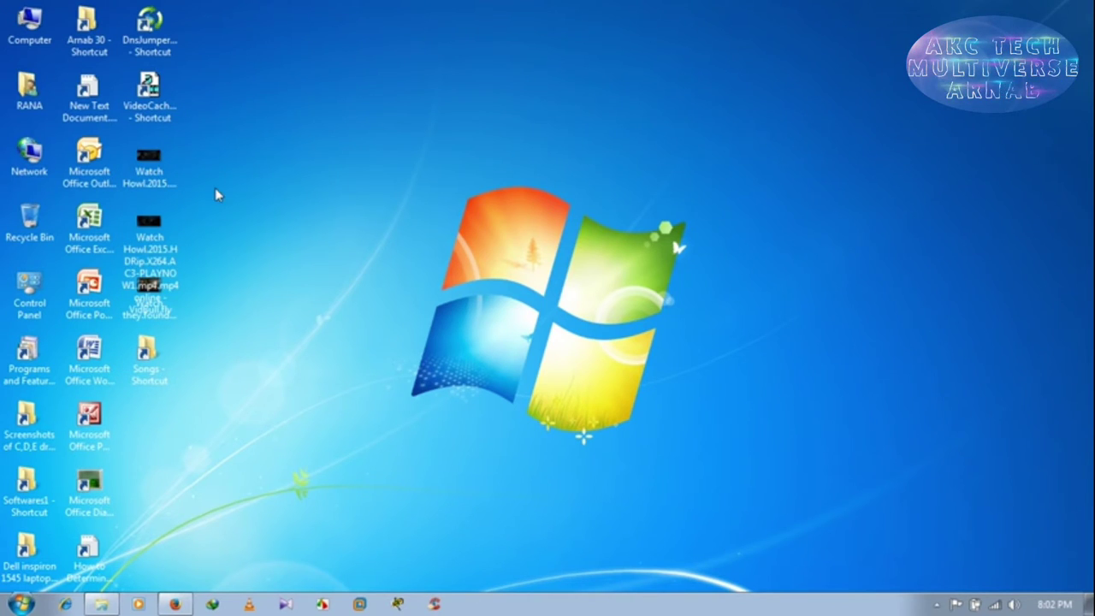
Step: Open the DATA (D:) drive from Computer and look through its files and folders
{"action": "double_click", "coordinate": [28, 26]}
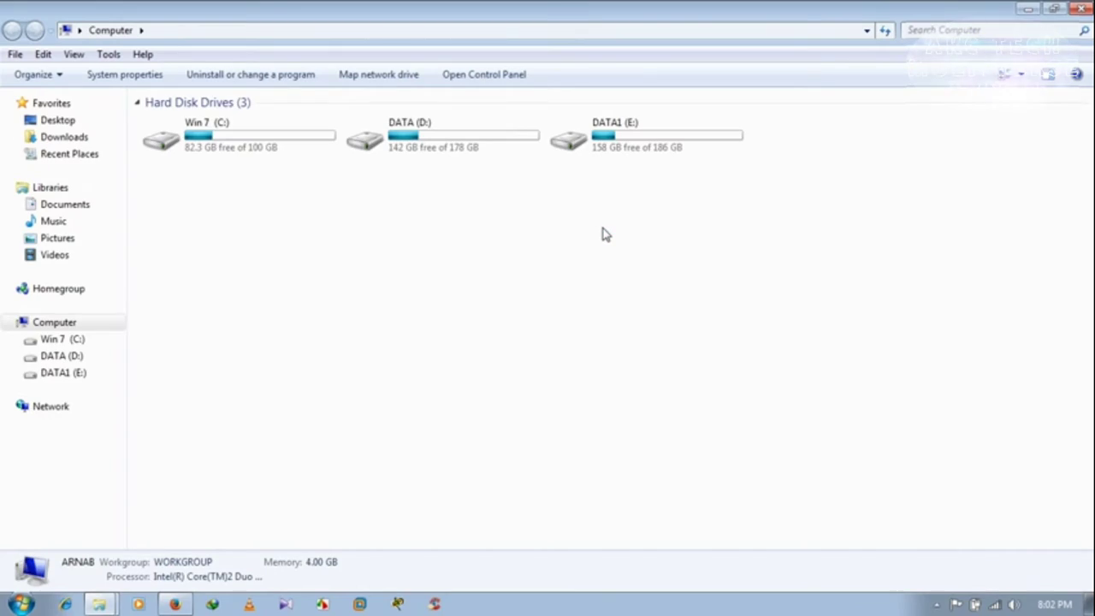
{"action": "double_click", "coordinate": [511, 139]}
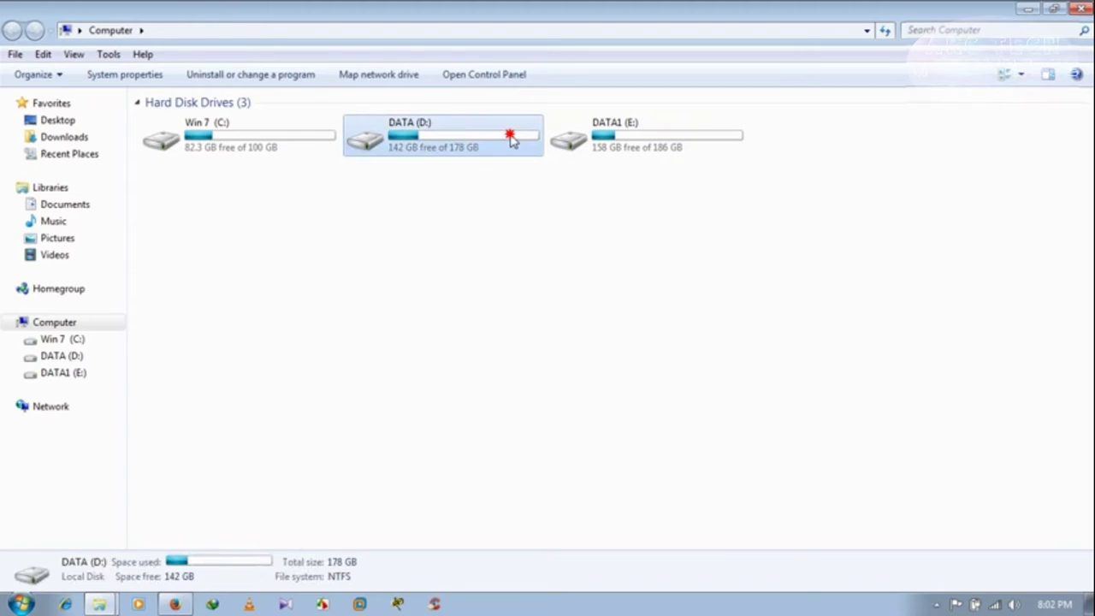
{"action": "scroll", "coordinate": [473, 419], "scroll_direction": "down", "scroll_amount": 4}
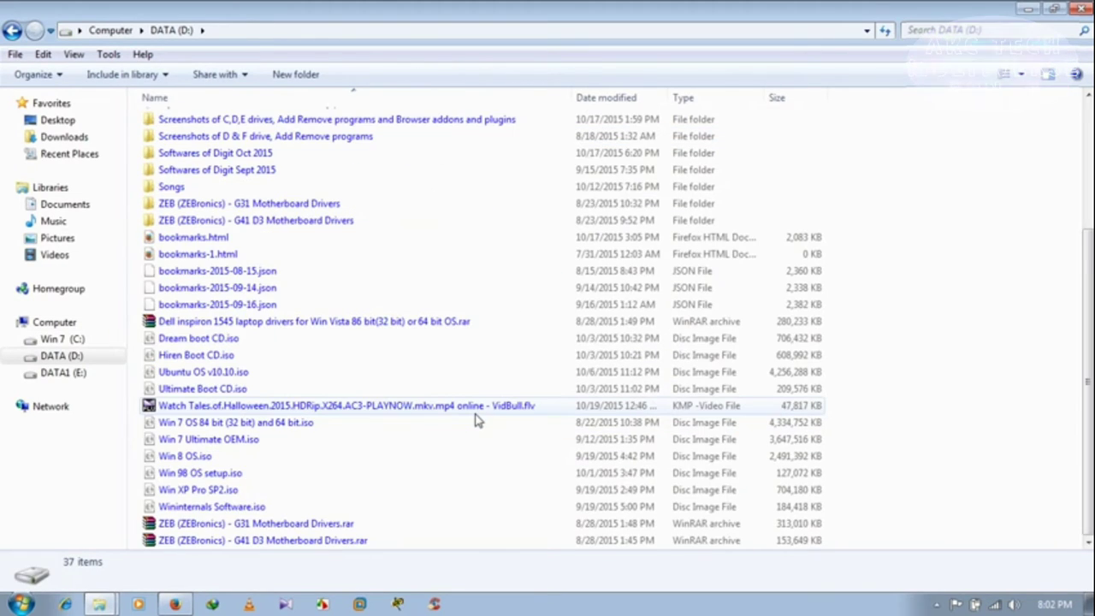
{"action": "scroll", "coordinate": [475, 402], "scroll_direction": "up", "scroll_amount": 3}
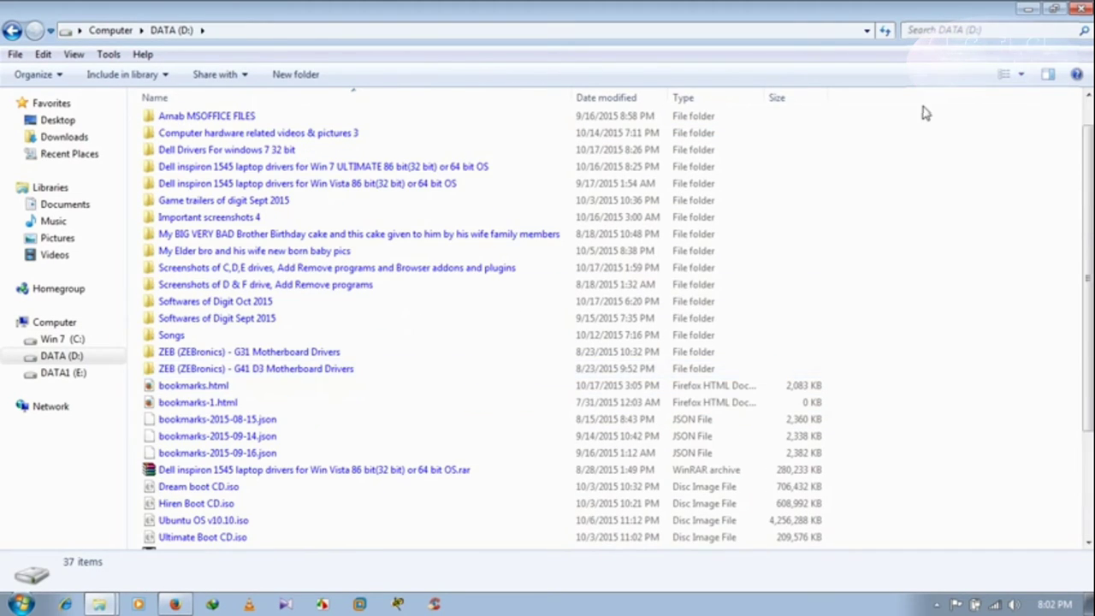
{"action": "left_click", "coordinate": [101, 605]}
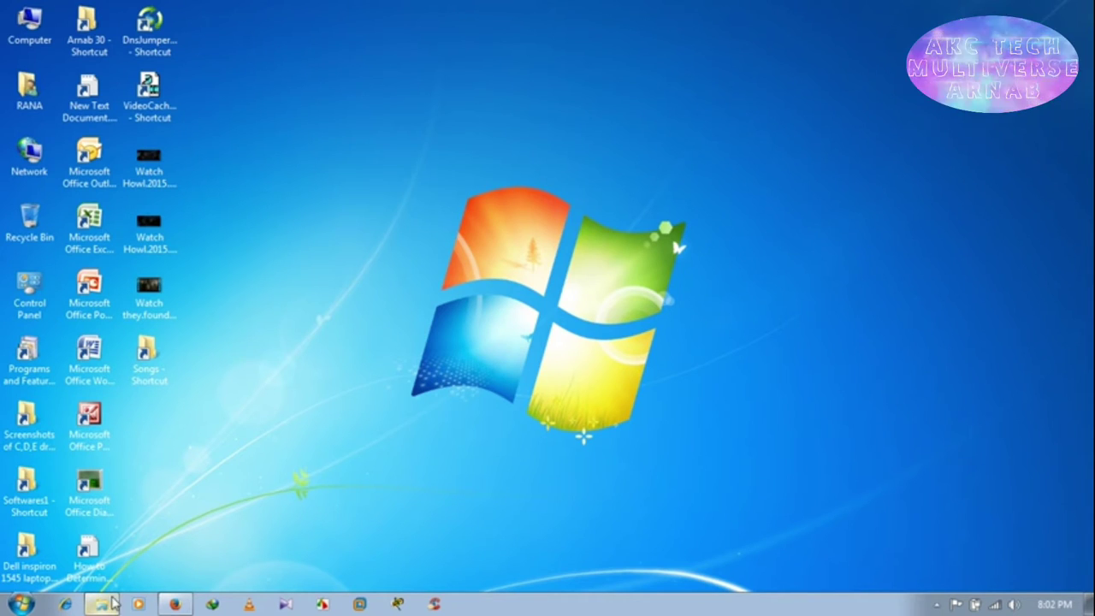
Step: Return to the "Important screenshots 4" folder, enable "Always show icons, never thumbnails" in Folder Options, apply it and close the dialog
{"action": "left_click", "coordinate": [98, 606]}
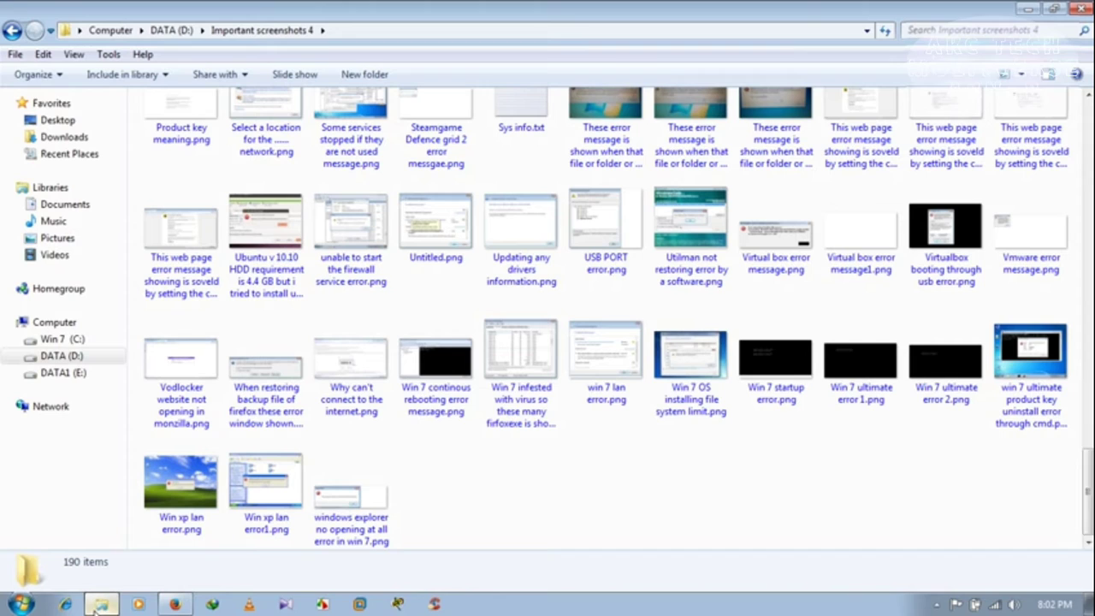
{"action": "scroll", "coordinate": [599, 517], "scroll_direction": "up", "scroll_amount": 15}
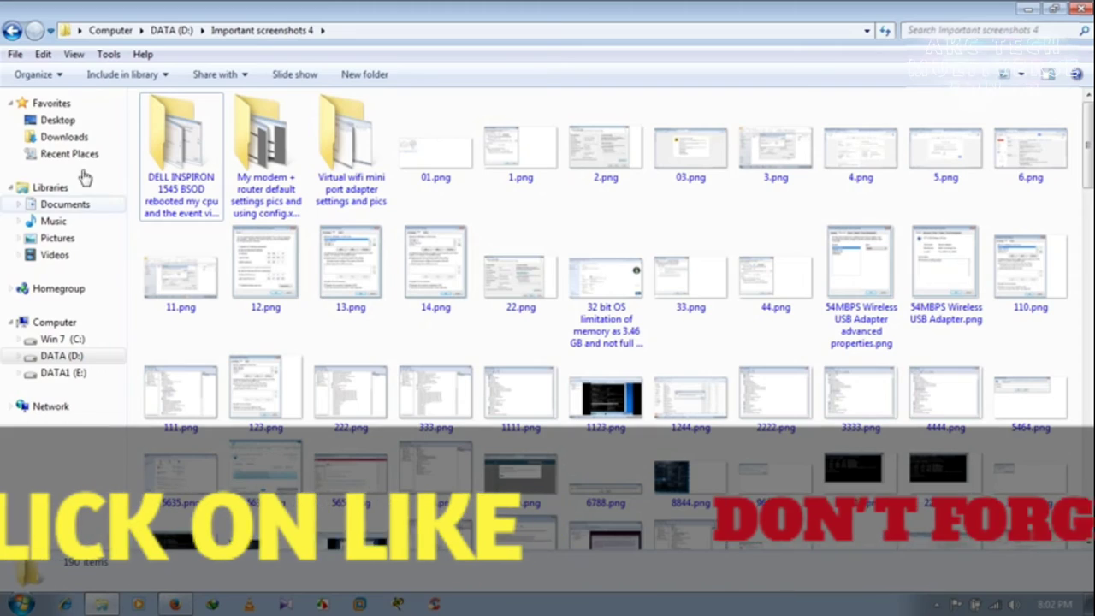
{"action": "left_click", "coordinate": [104, 54]}
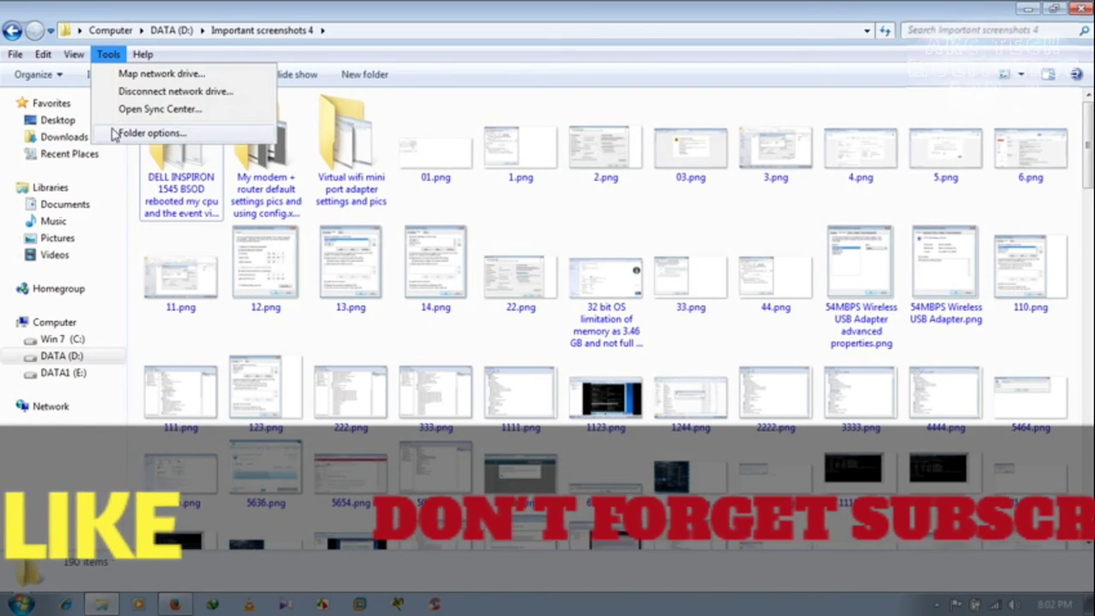
{"action": "left_click", "coordinate": [116, 130]}
{"action": "left_click", "coordinate": [79, 100]}
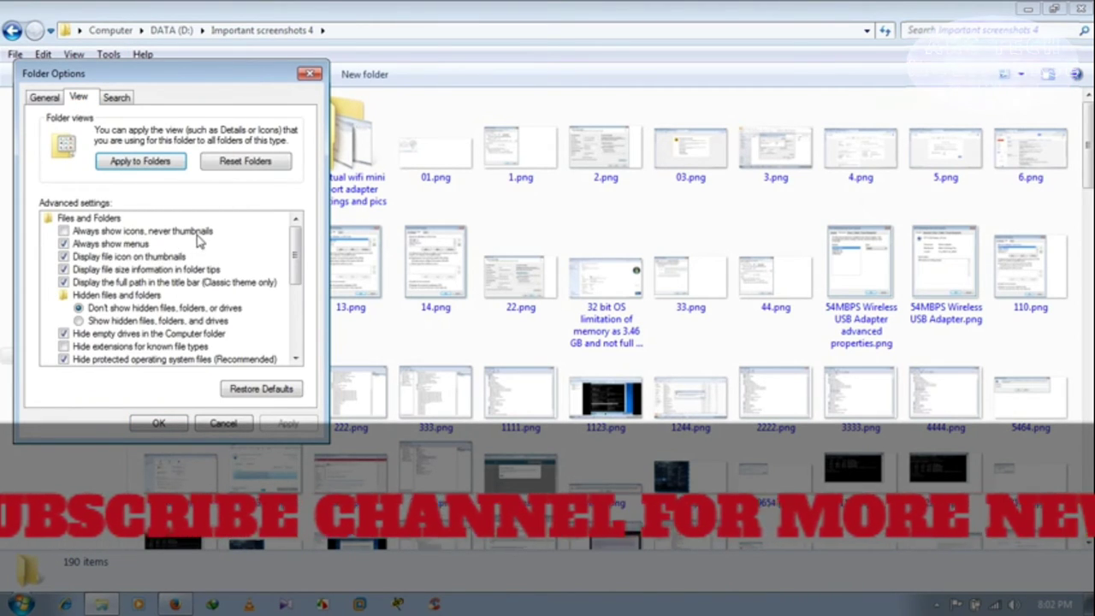
{"action": "left_click", "coordinate": [63, 231]}
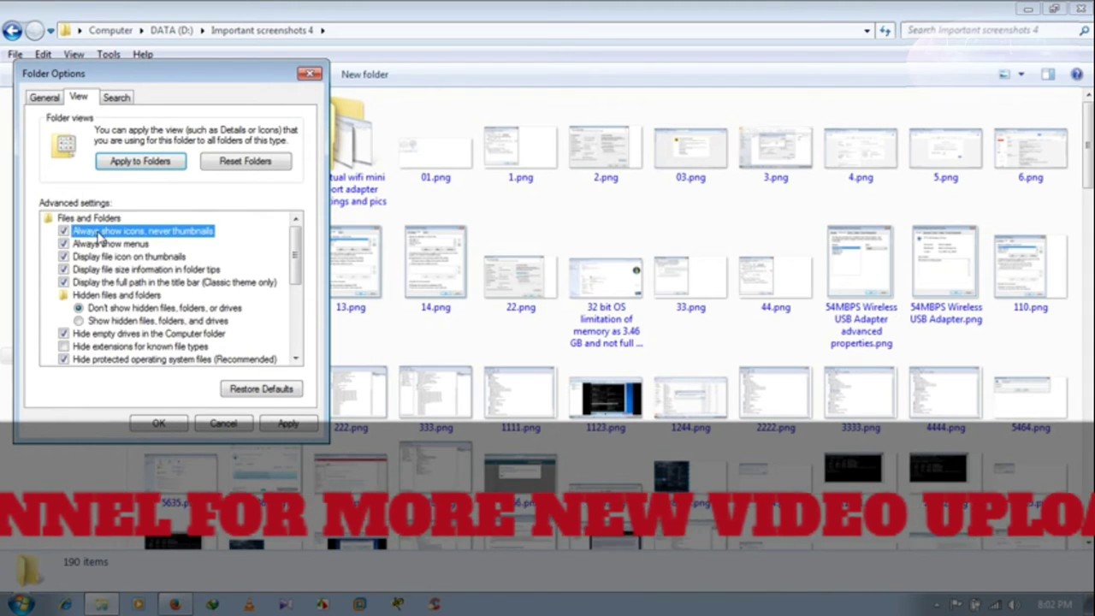
{"action": "left_click", "coordinate": [288, 423]}
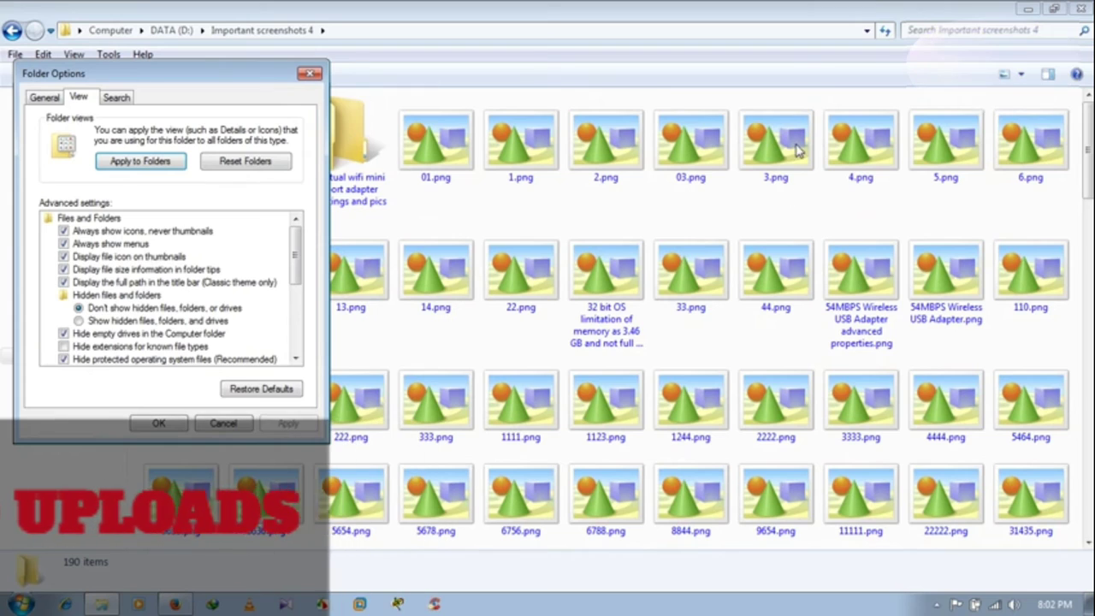
{"action": "left_click", "coordinate": [161, 428]}
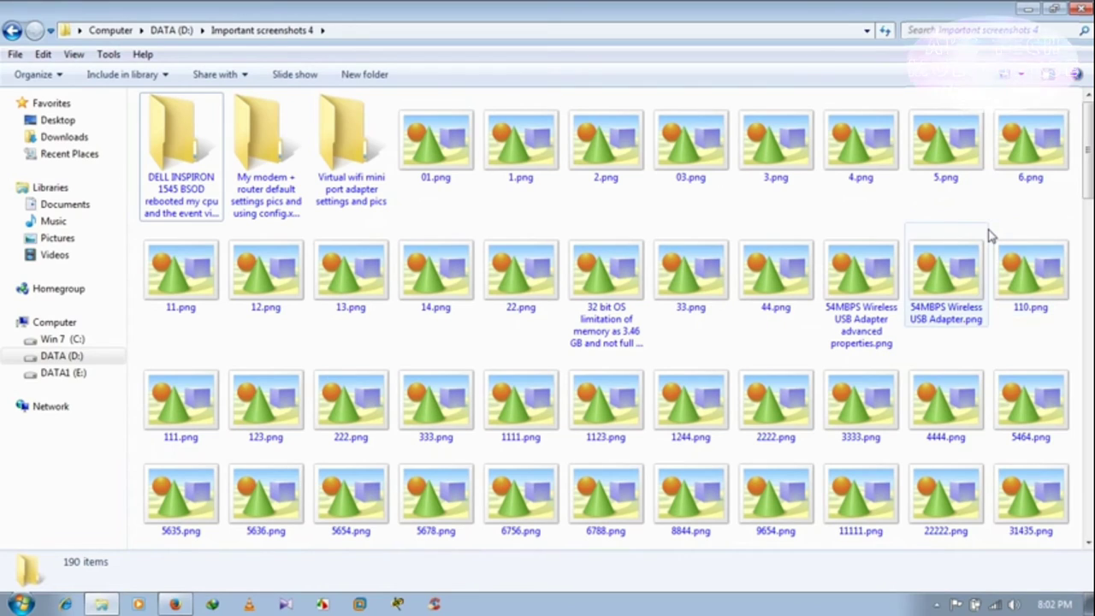
Step: Check the icons in the folder, in its "Virtual wifi mini port adapter settings and pics" subfolder, and on the desktop
{"action": "left_click_drag", "start_coordinate": [1087, 144], "coordinate": [1087, 176]}
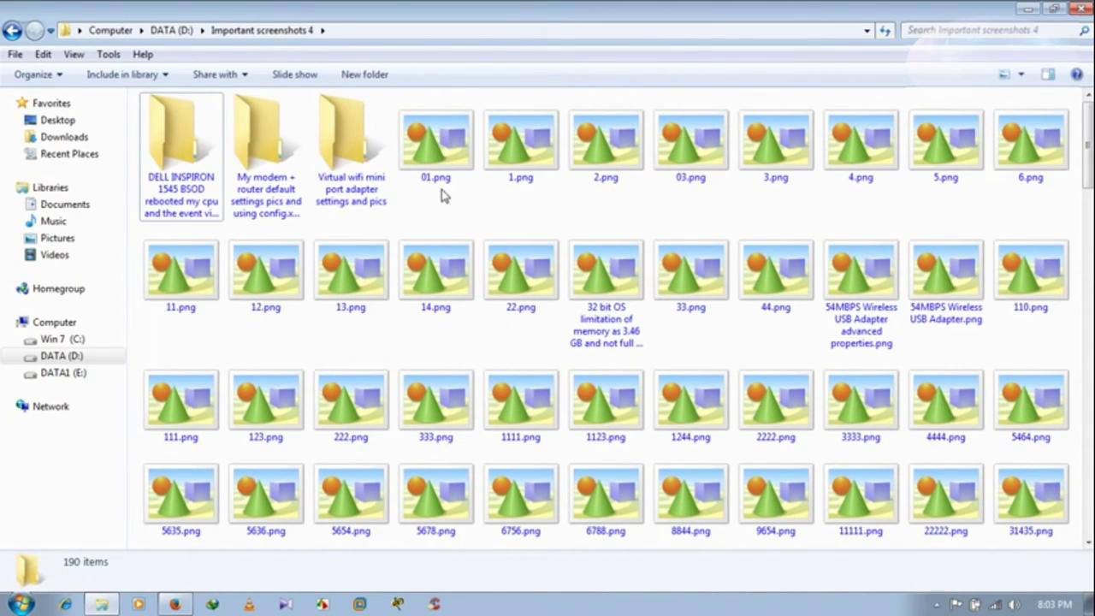
{"action": "double_click", "coordinate": [335, 181]}
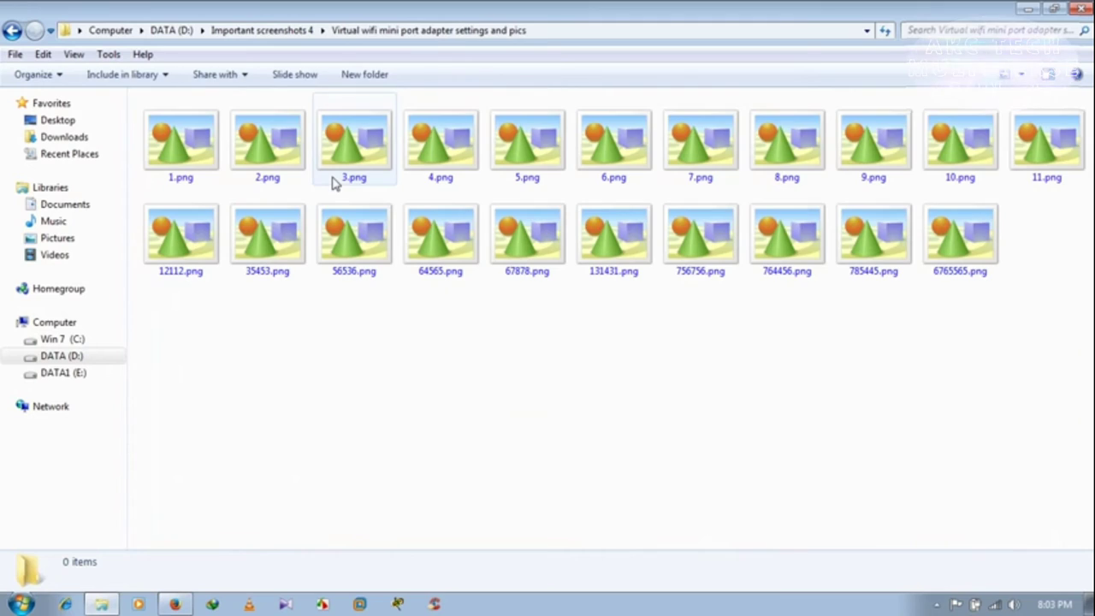
{"action": "left_click", "coordinate": [12, 30]}
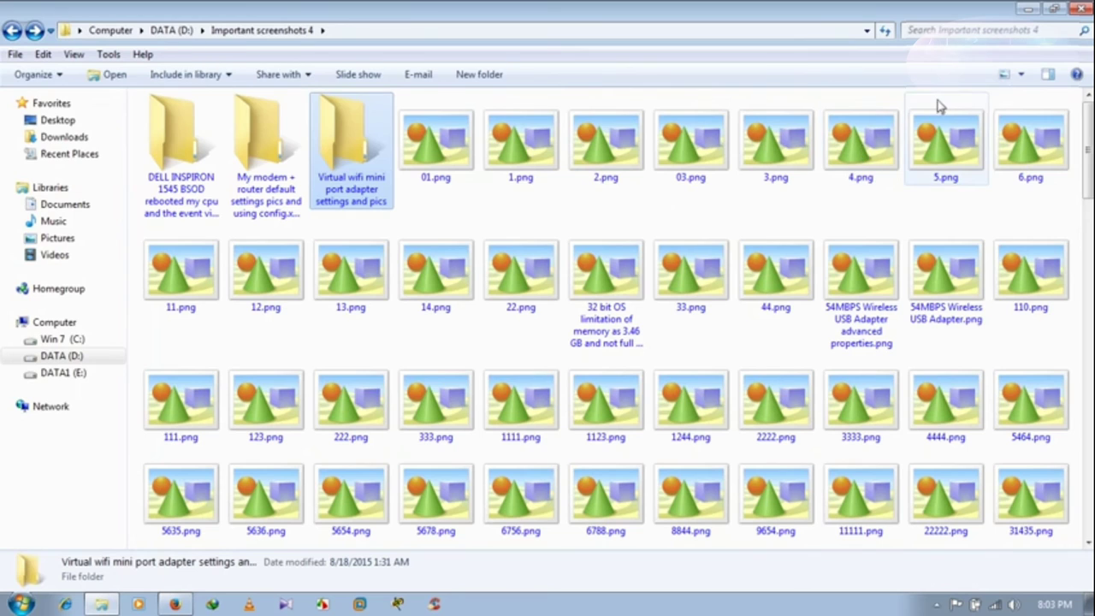
{"action": "left_click", "coordinate": [1027, 9]}
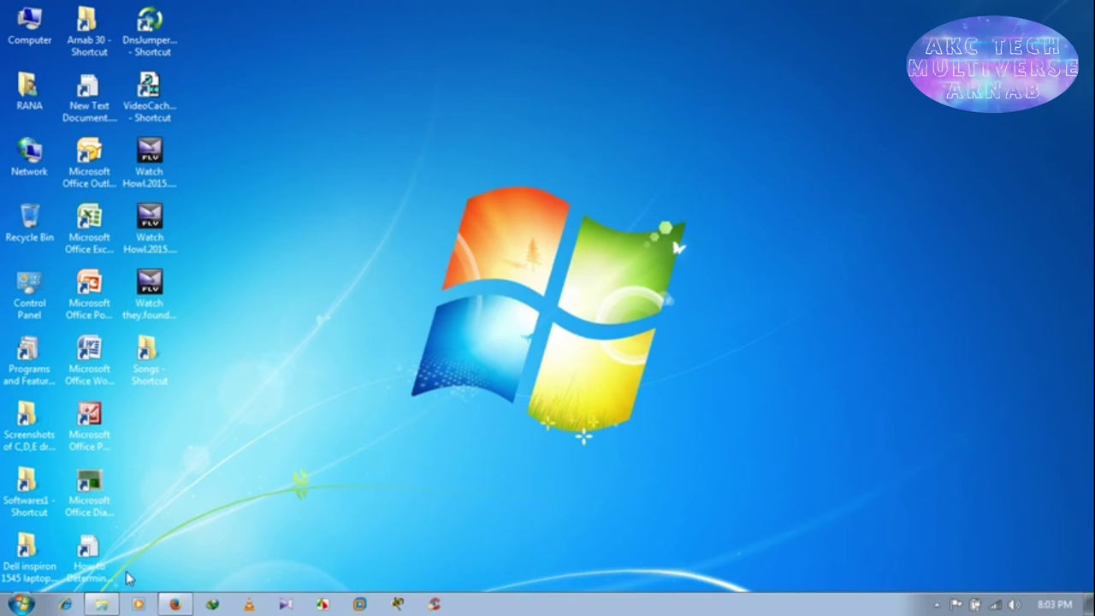
Step: Restore the folder window, disable "Always show icons, never thumbnails" in Folder Options, apply it and close the dialog
{"action": "left_click", "coordinate": [101, 606]}
{"action": "left_click", "coordinate": [108, 54]}
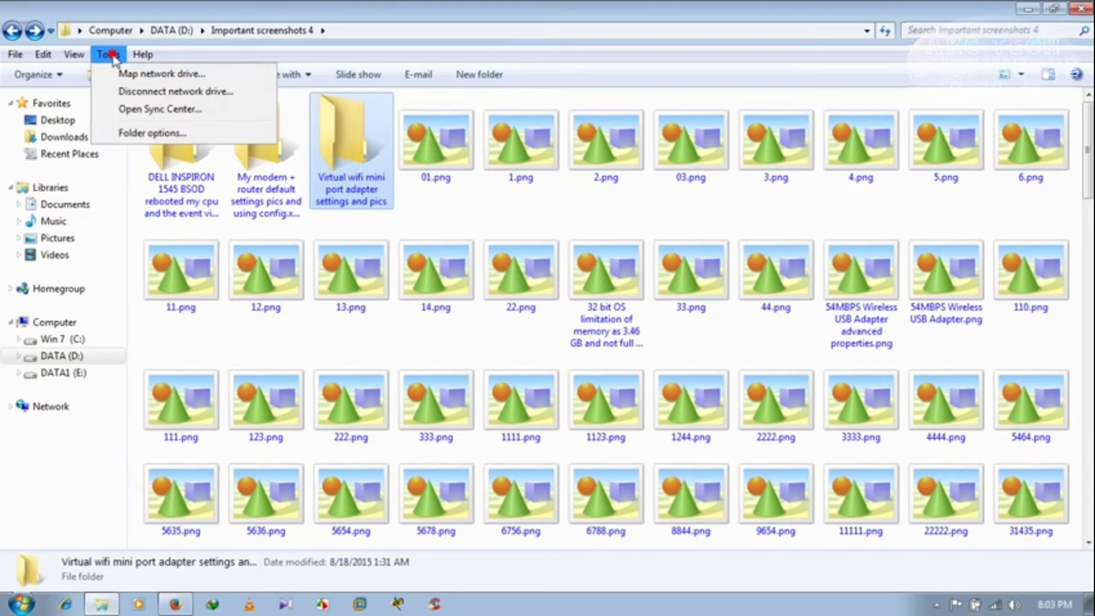
{"action": "left_click", "coordinate": [137, 134]}
{"action": "left_click", "coordinate": [79, 97]}
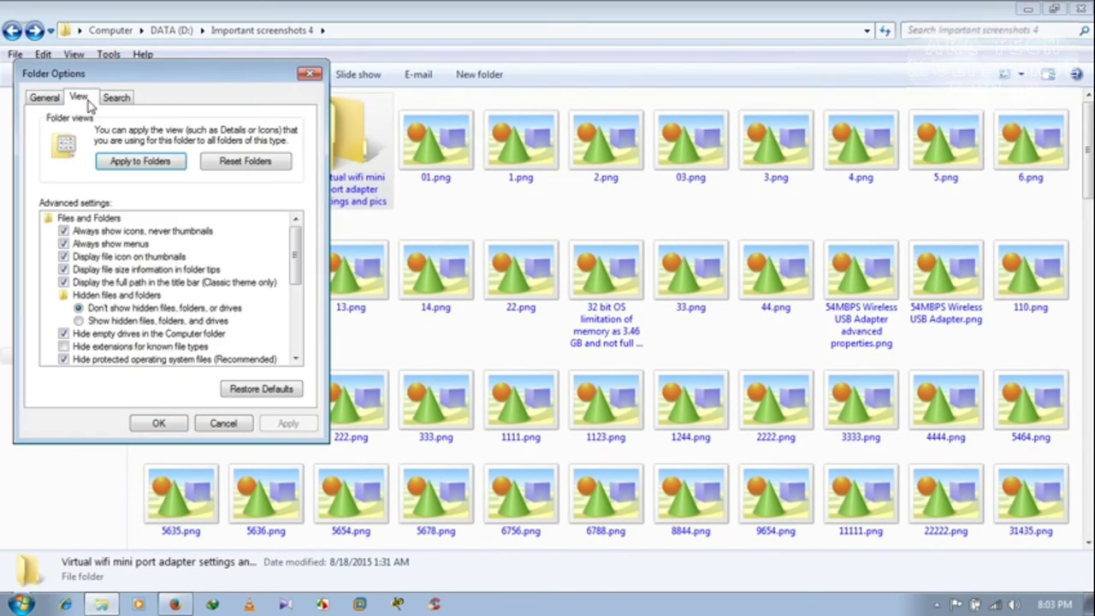
{"action": "left_click", "coordinate": [64, 231]}
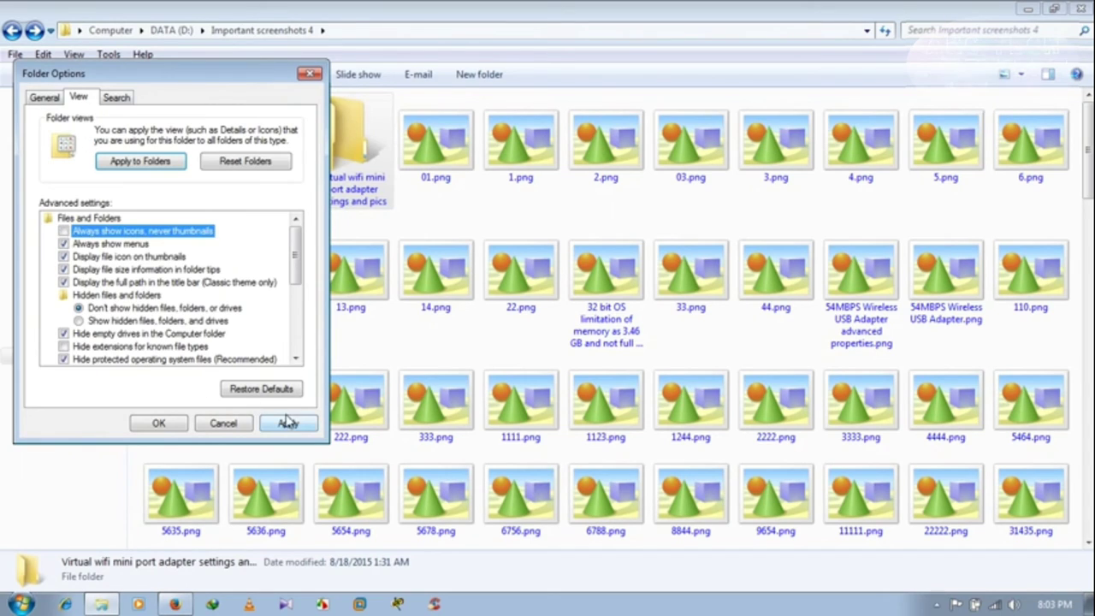
{"action": "left_click", "coordinate": [291, 423]}
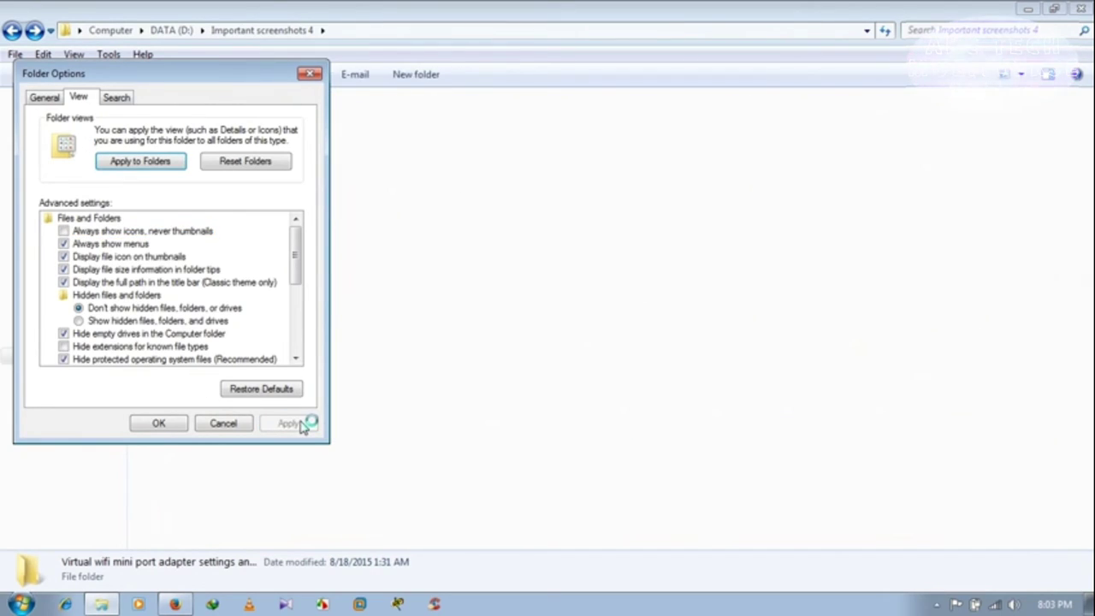
{"action": "left_click", "coordinate": [164, 425]}
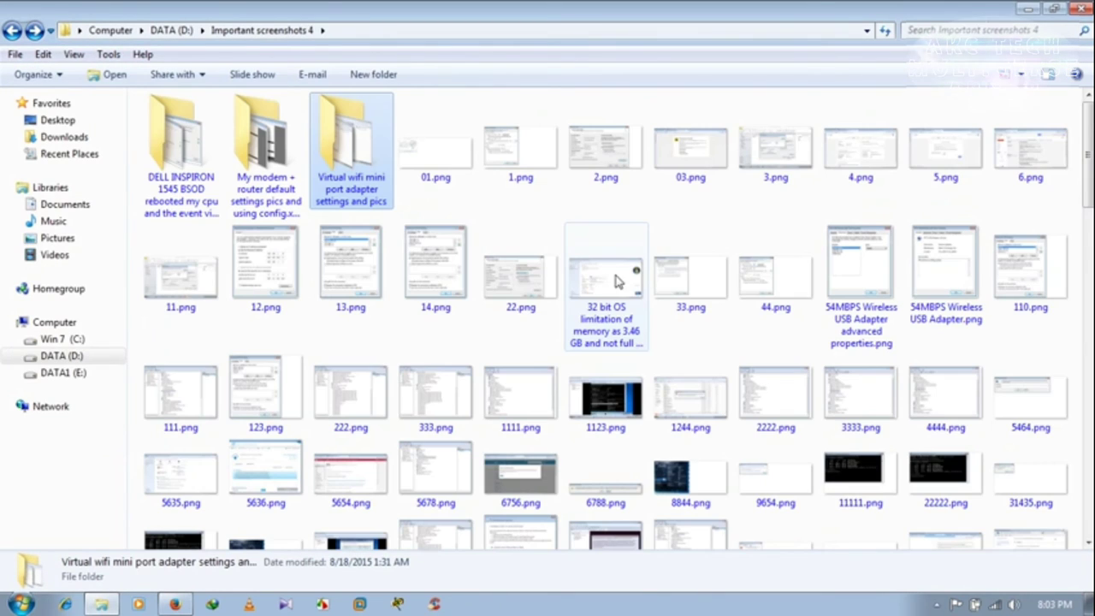
Step: Look through the folder's image previews, including those in the "Virtual wifi mini port adapter settings and pics" subfolder
{"action": "left_click_drag", "start_coordinate": [1088, 159], "coordinate": [1090, 503]}
{"action": "scroll", "coordinate": [435, 111], "scroll_direction": "up", "scroll_amount": 20}
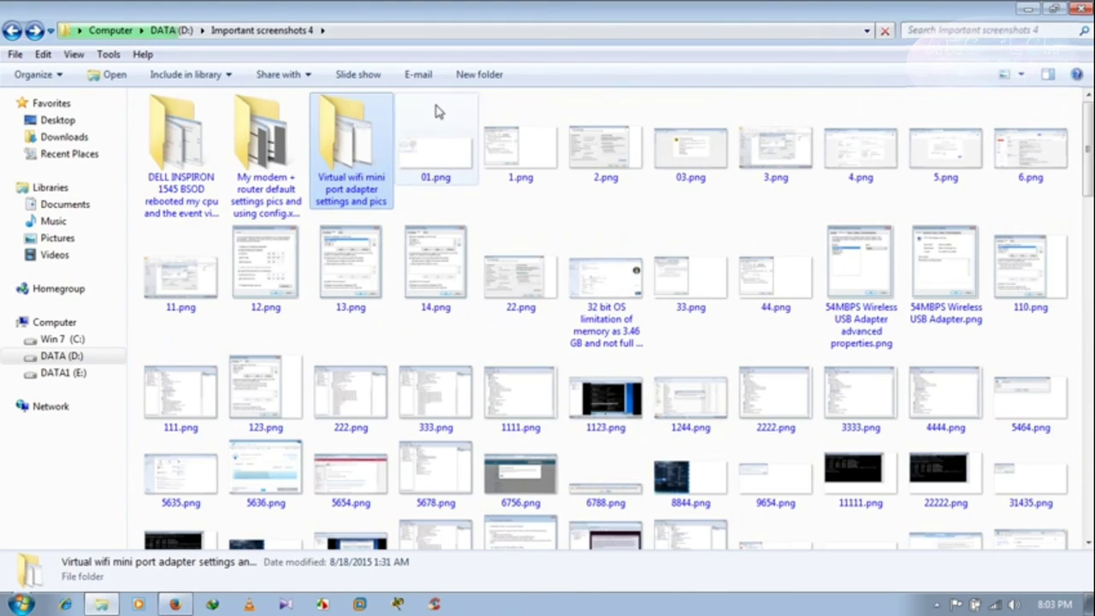
{"action": "double_click", "coordinate": [340, 166]}
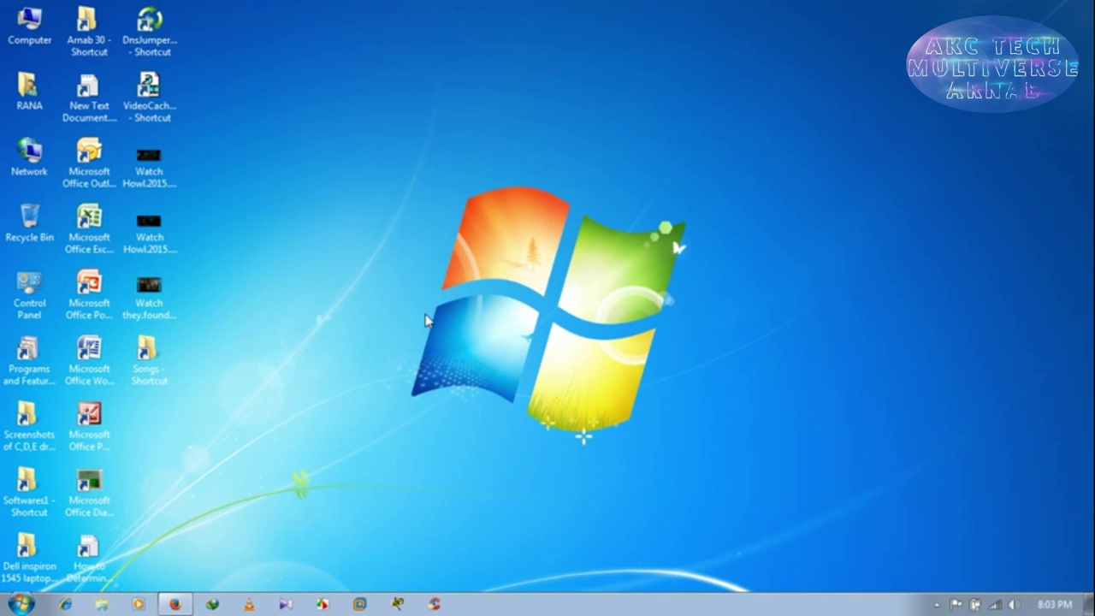
{"action": "left_click", "coordinate": [937, 604]}
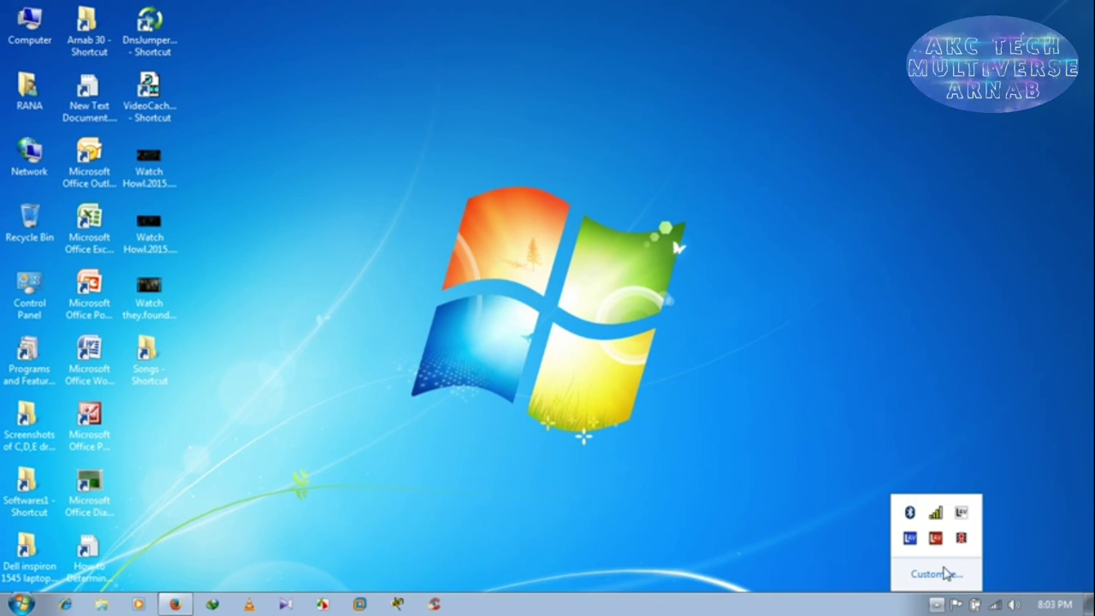
{"action": "right_click", "coordinate": [964, 538]}
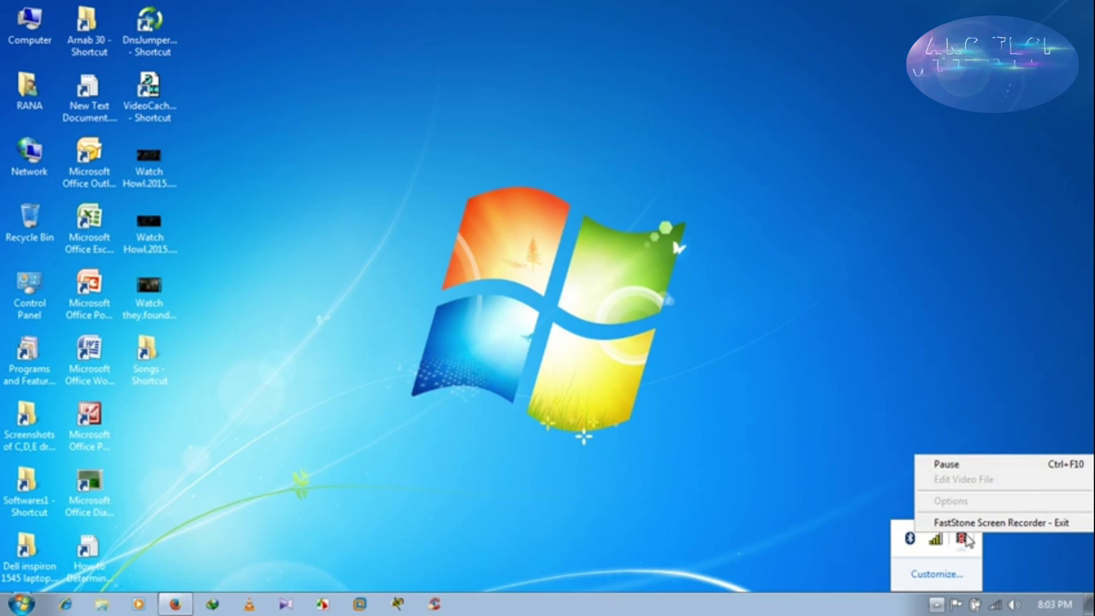